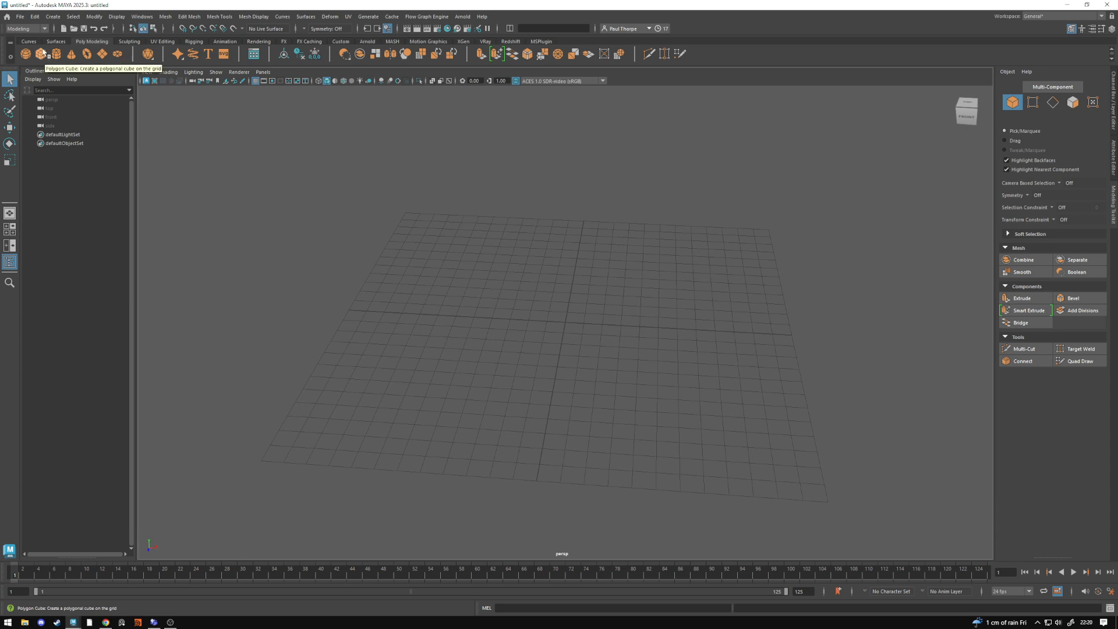
- Create a polygon cube at the centre of the grid
{"action": "left_click", "coordinate": [45, 56]}
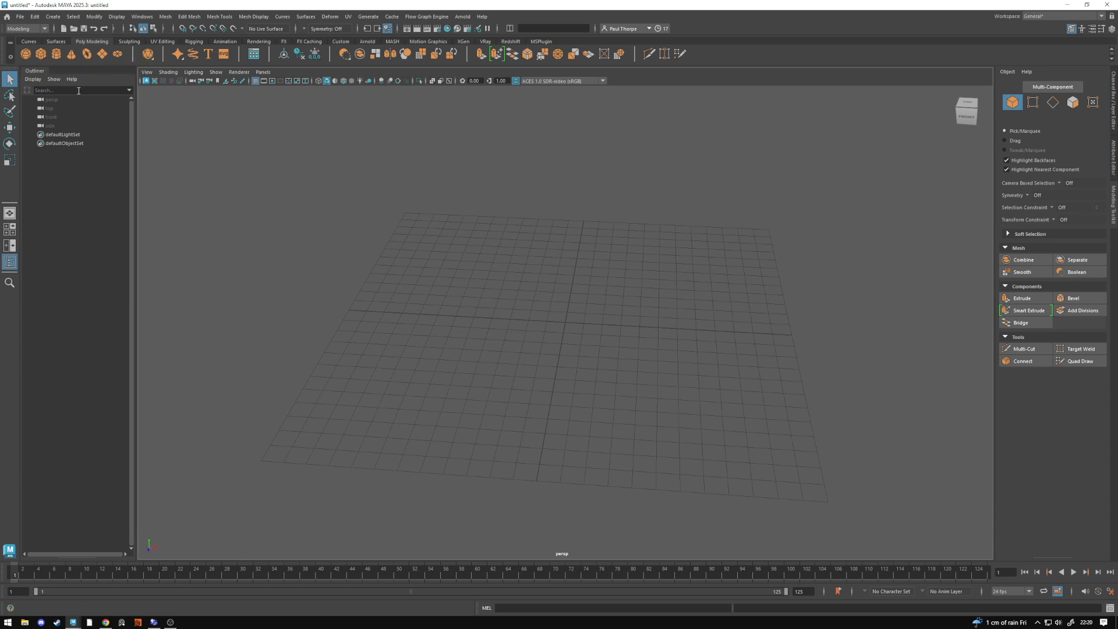
{"action": "left_click_drag", "start_coordinate": [521, 340], "coordinate": [644, 374], "text": "alt"}
{"action": "right_click_drag", "start_coordinate": [644, 375], "coordinate": [626, 394], "text": "alt"}
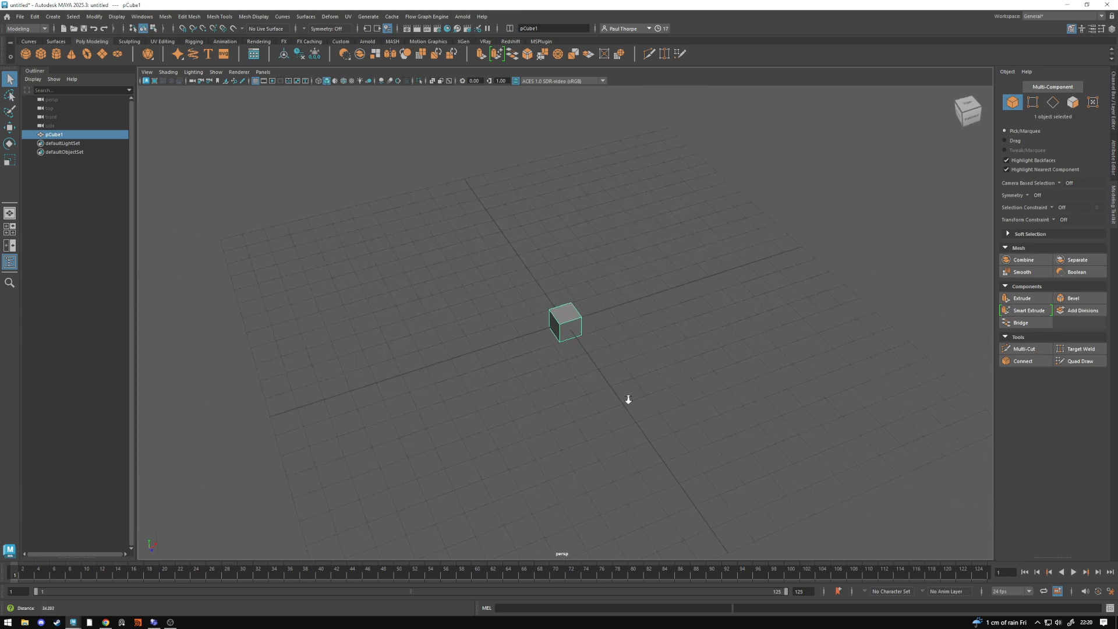
{"action": "middle_click_drag", "start_coordinate": [627, 394], "coordinate": [589, 396], "text": "alt"}
{"action": "mouse_move", "coordinate": [590, 396]}
{"action": "left_mouse_down", "text": "alt"}
{"action": "mouse_move", "coordinate": [589, 374]}
{"action": "mouse_move", "coordinate": [564, 387]}
{"action": "mouse_move", "coordinate": [654, 369]}
{"action": "mouse_move", "coordinate": [551, 387]}
{"action": "mouse_move", "coordinate": [574, 392]}
{"action": "left_mouse_up", "text": "alt"}
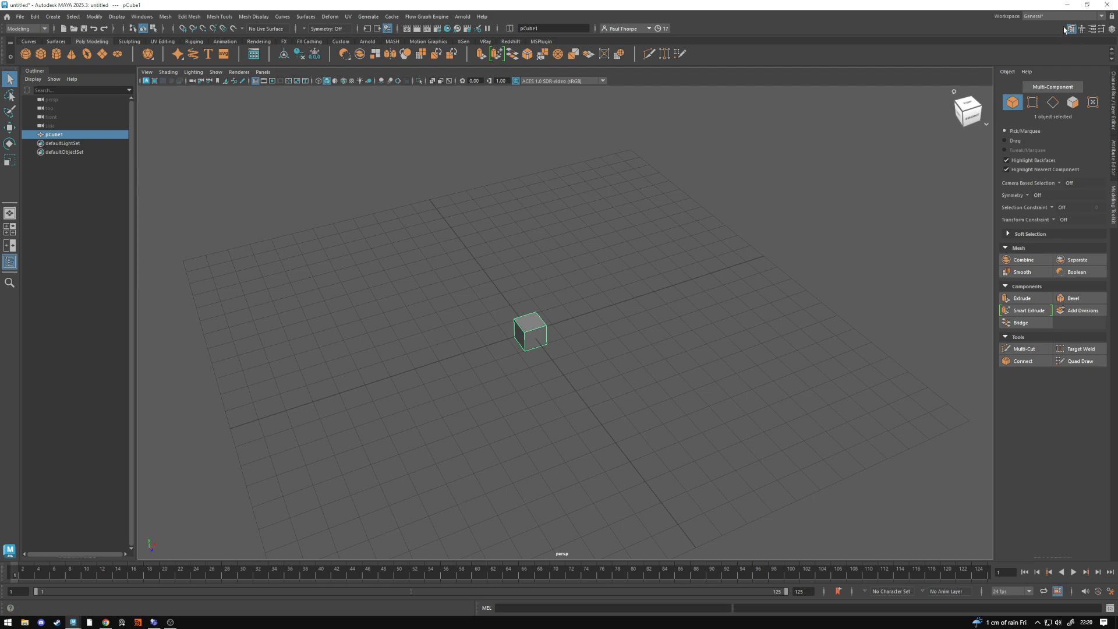
- Look at the cube's Channel Box and Attribute Editor settings, and bring back the Modeling Toolkit
{"action": "left_click", "coordinate": [1113, 97]}
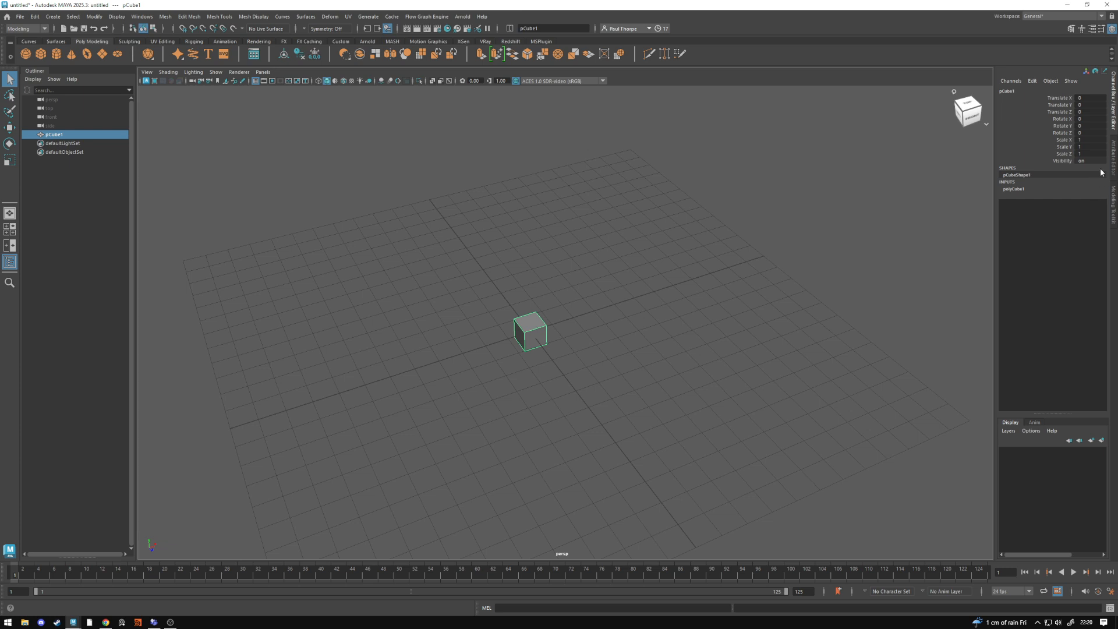
{"action": "left_click", "coordinate": [1115, 153]}
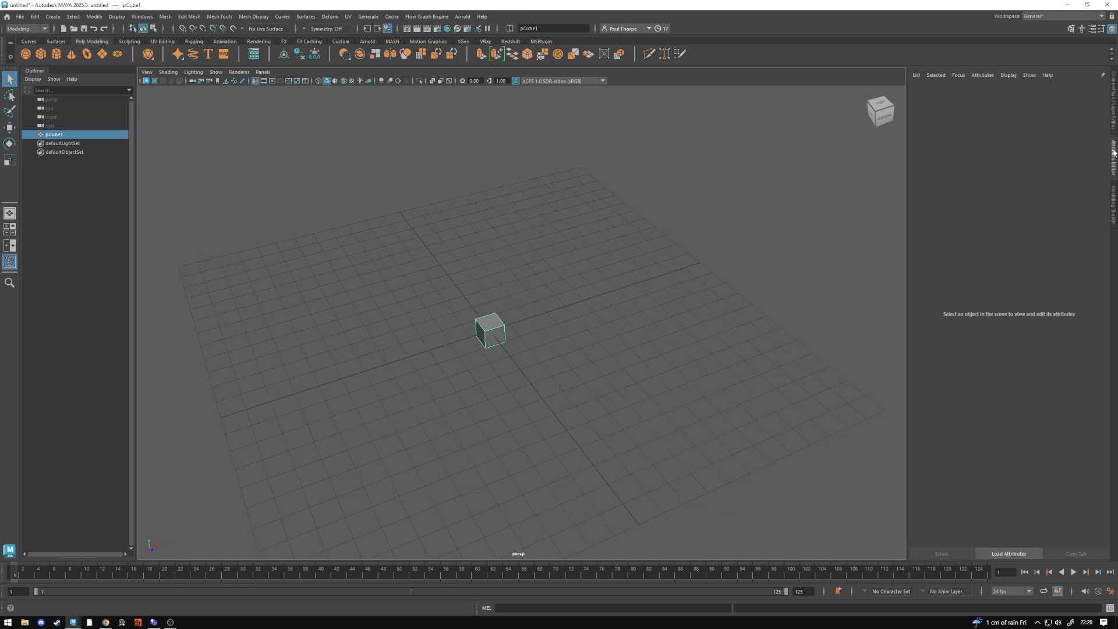
{"action": "left_click", "coordinate": [1071, 29]}
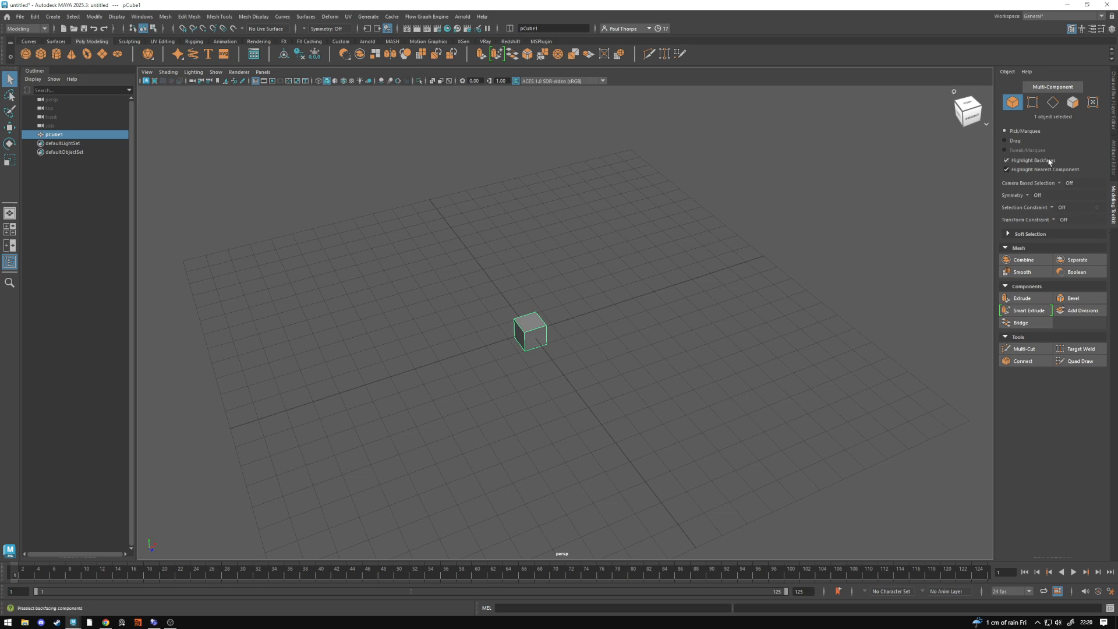
{"action": "left_click", "coordinate": [1071, 29]}
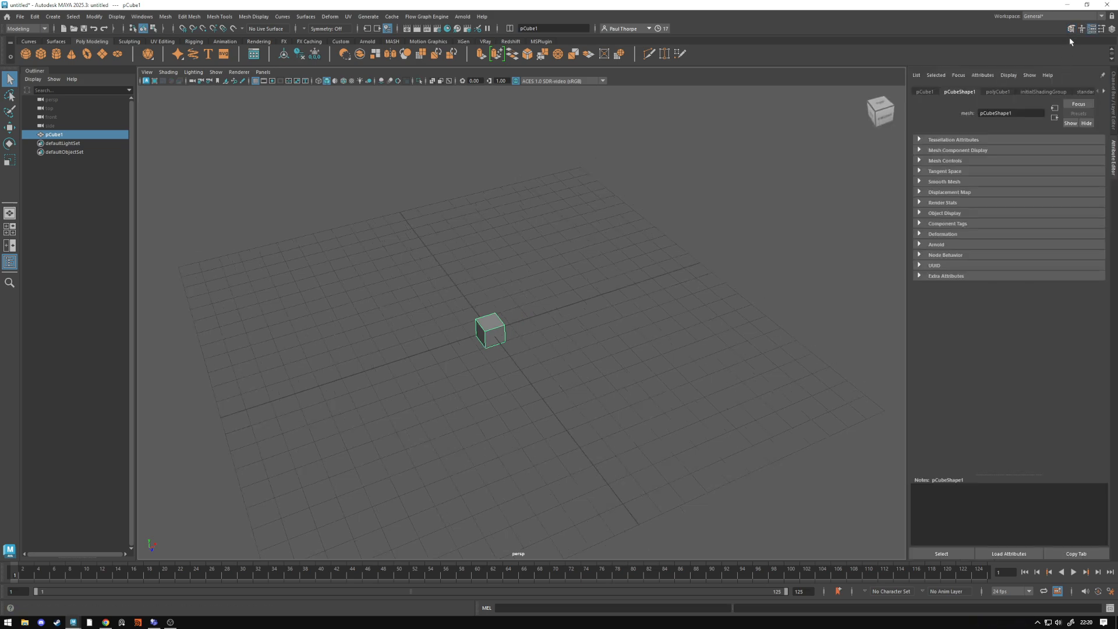
{"action": "left_click", "coordinate": [1071, 29]}
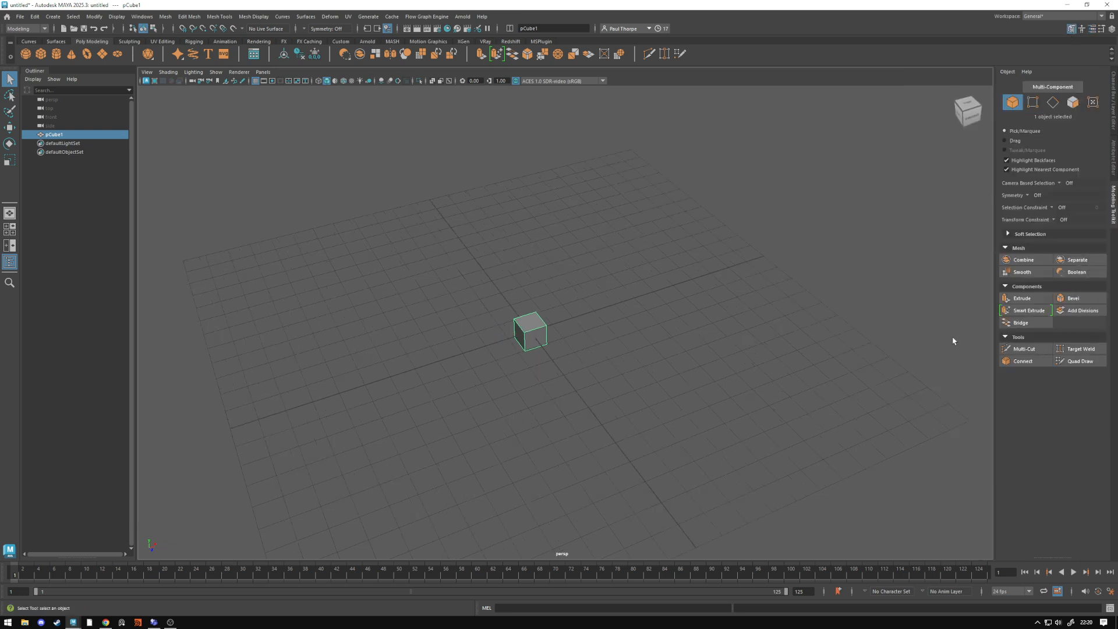
- Move the cube up to about Y 0.49 so that its base rests on the grid
{"action": "left_click_drag", "start_coordinate": [752, 353], "coordinate": [617, 352], "text": "alt"}
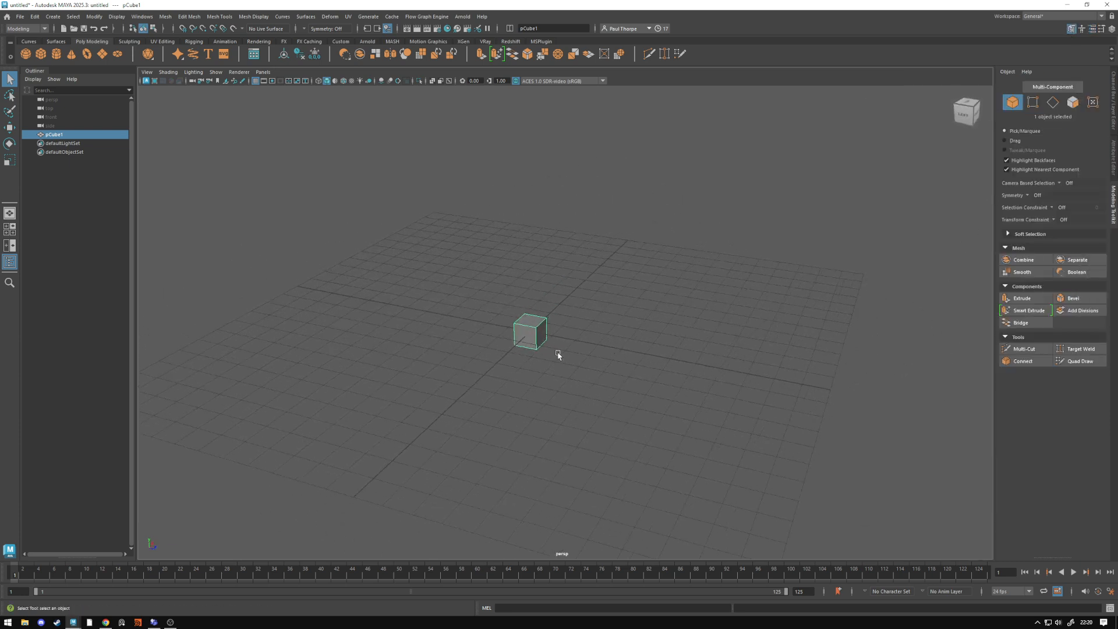
{"action": "key", "text": "w"}
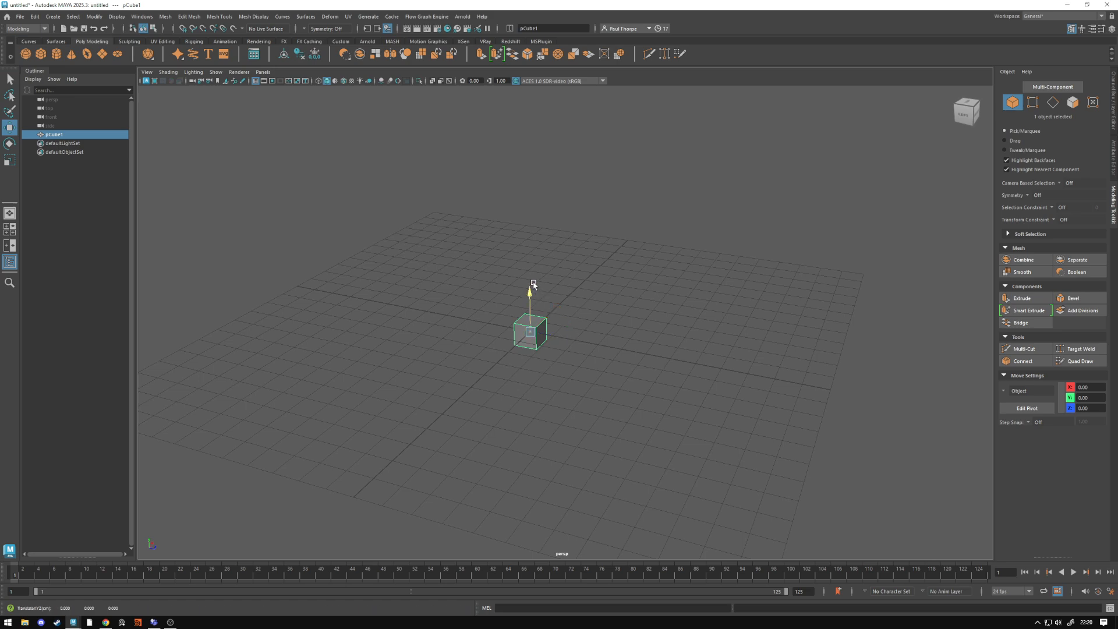
{"action": "left_click_drag", "start_coordinate": [530, 295], "coordinate": [526, 269]}
{"action": "right_click_drag", "start_coordinate": [526, 277], "coordinate": [658, 325], "text": "alt"}
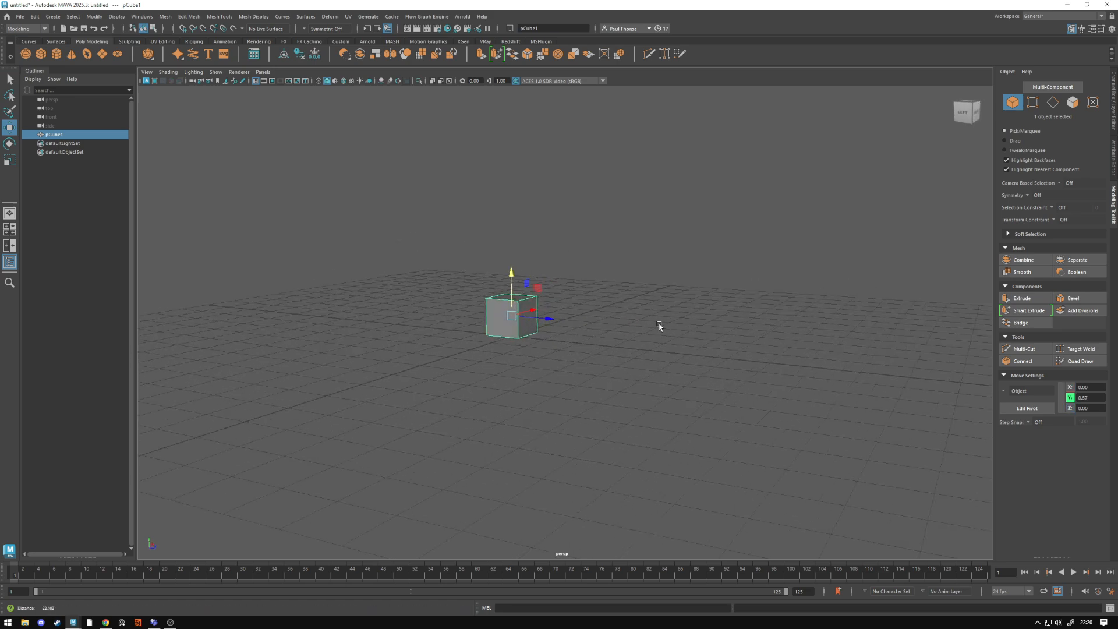
{"action": "left_click_drag", "start_coordinate": [530, 352], "coordinate": [518, 311], "text": "alt"}
{"action": "middle_click_drag", "start_coordinate": [518, 311], "coordinate": [549, 334], "text": "alt"}
{"action": "left_click_drag", "start_coordinate": [549, 335], "coordinate": [562, 358], "text": "alt"}
{"action": "right_click_drag", "start_coordinate": [562, 352], "coordinate": [580, 350], "text": "alt"}
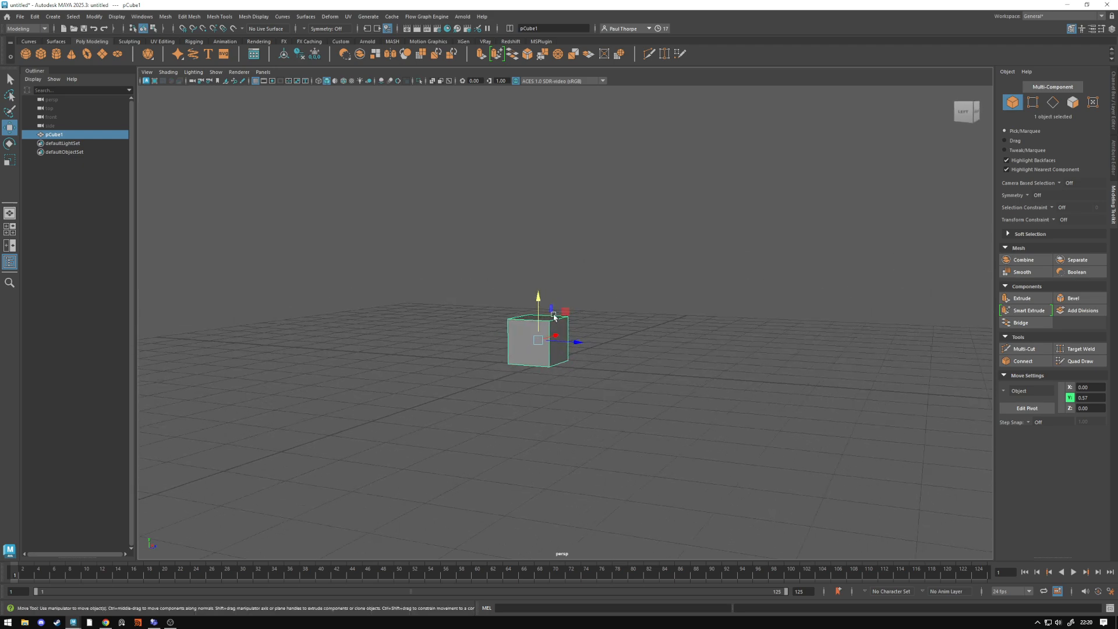
{"action": "left_click_drag", "start_coordinate": [539, 293], "coordinate": [562, 355]}
{"action": "right_click_drag", "start_coordinate": [562, 355], "coordinate": [486, 342], "text": "alt"}
{"action": "left_click_drag", "start_coordinate": [566, 364], "coordinate": [562, 350], "text": "alt"}
{"action": "middle_click_drag", "start_coordinate": [562, 350], "coordinate": [563, 320], "text": "alt"}
{"action": "right_click_drag", "start_coordinate": [661, 342], "coordinate": [605, 353], "text": "alt"}
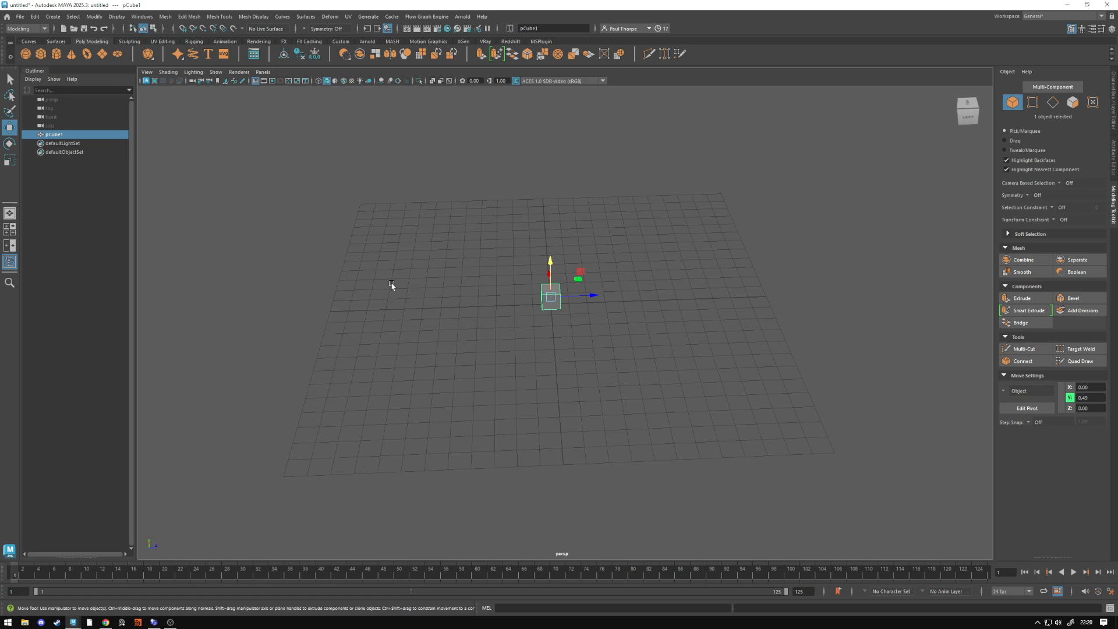
- Scale the cube up uniformly and raise it to about Y 2.20 so that it sits on the grid
{"action": "left_click_drag", "start_coordinate": [473, 322], "coordinate": [467, 309], "text": "alt"}
{"action": "key", "text": "r"}
{"action": "left_click_drag", "start_coordinate": [551, 297], "coordinate": [594, 301]}
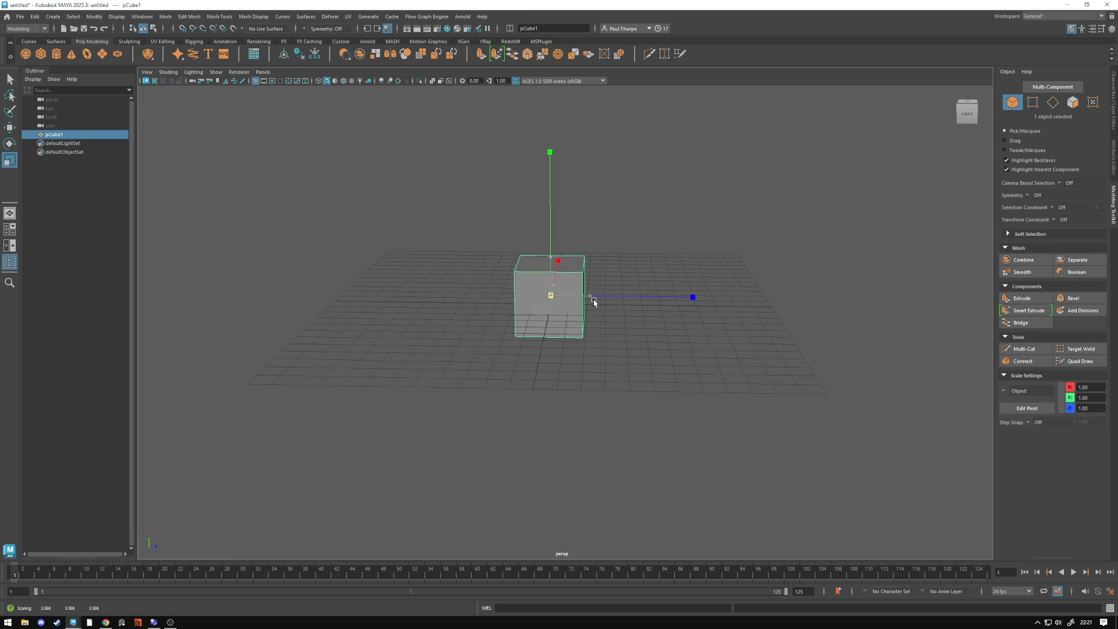
{"action": "key", "text": "w"}
{"action": "left_click_drag", "start_coordinate": [550, 256], "coordinate": [550, 220]}
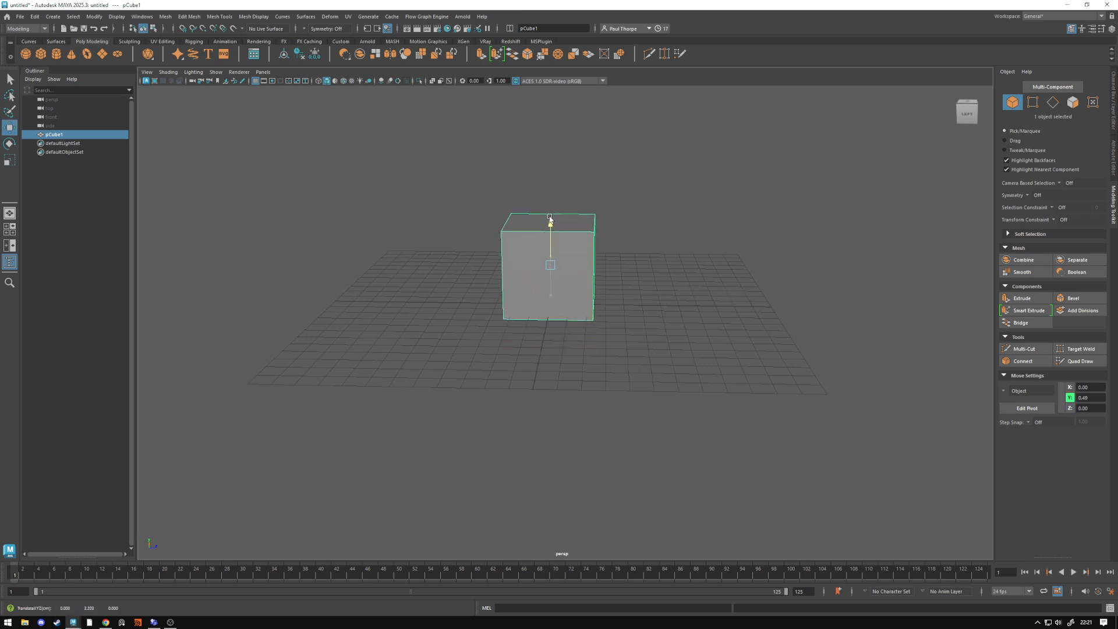
{"action": "left_click_drag", "start_coordinate": [512, 274], "coordinate": [562, 361], "text": "alt"}
{"action": "right_click_drag", "start_coordinate": [561, 361], "coordinate": [553, 357]}
- Raise the cube's top face to about Y 13.06 to form a tall pillar
{"action": "left_click", "coordinate": [544, 319]}
{"action": "left_click_drag", "start_coordinate": [543, 290], "coordinate": [541, 124]}
{"action": "middle_click_drag", "start_coordinate": [569, 235], "coordinate": [591, 322], "text": "alt"}
{"action": "left_click_drag", "start_coordinate": [590, 323], "coordinate": [534, 316], "text": "alt"}
{"action": "left_click_drag", "start_coordinate": [511, 219], "coordinate": [508, 193]}
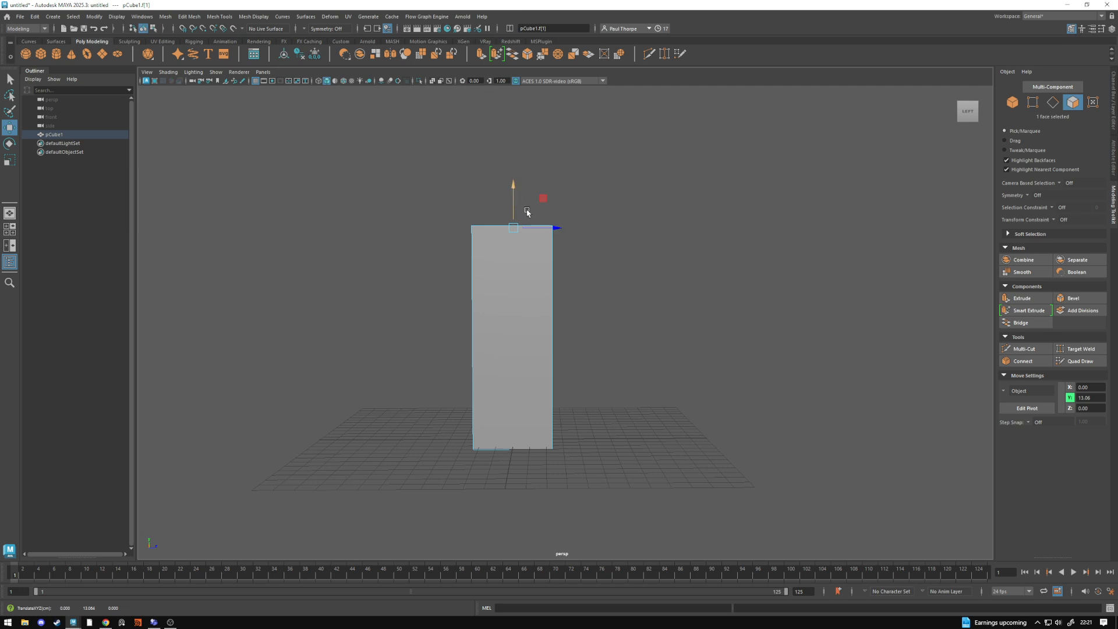
{"action": "middle_click_drag", "start_coordinate": [527, 210], "coordinate": [543, 272], "text": "alt"}
{"action": "mouse_move", "coordinate": [544, 272]}
{"action": "left_mouse_down", "text": "alt"}
{"action": "mouse_move", "coordinate": [498, 274]}
{"action": "mouse_move", "coordinate": [538, 275]}
{"action": "left_mouse_up", "text": "alt"}
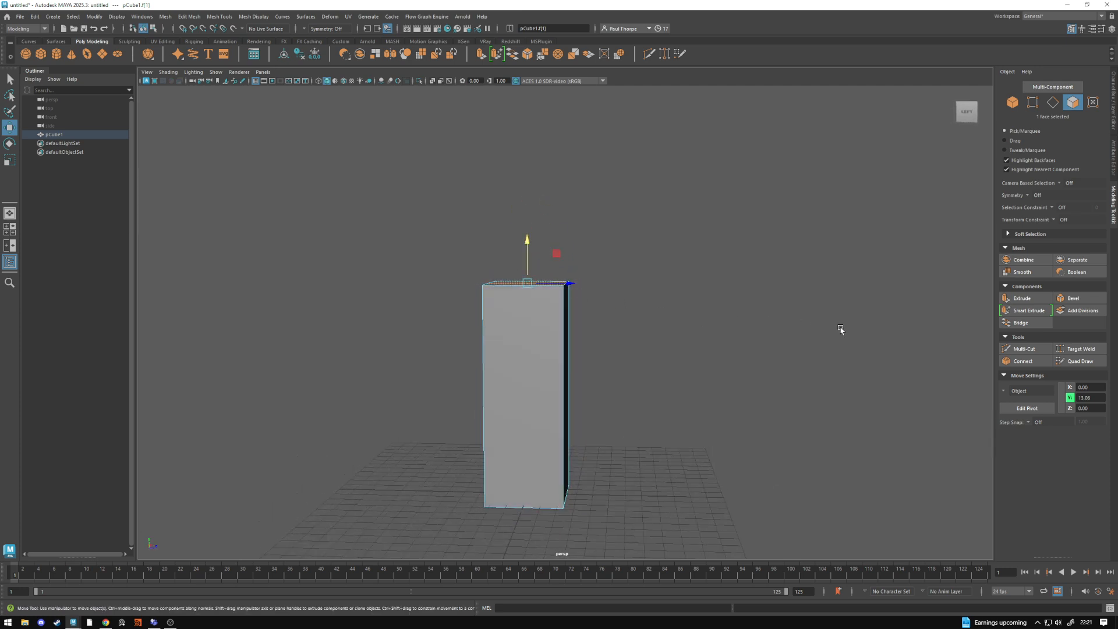
- Insert a horizontal edge loop with Multi-Cut about a quarter of the way down from the pillar's top
{"action": "left_click", "coordinate": [1023, 349]}
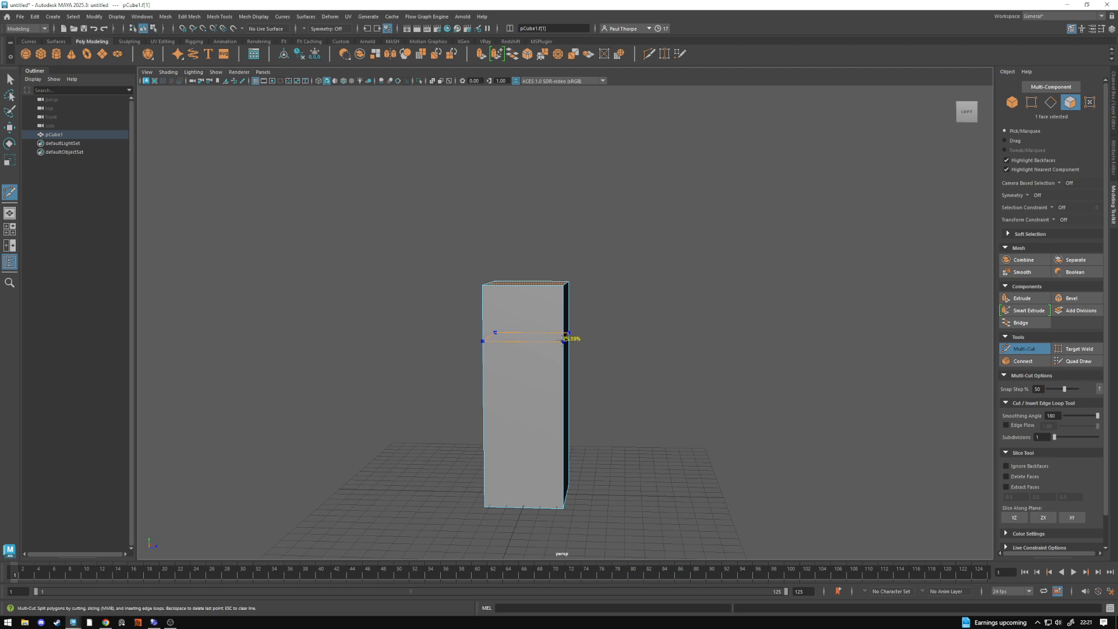
{"action": "left_click", "coordinate": [562, 340], "text": "ctrl"}
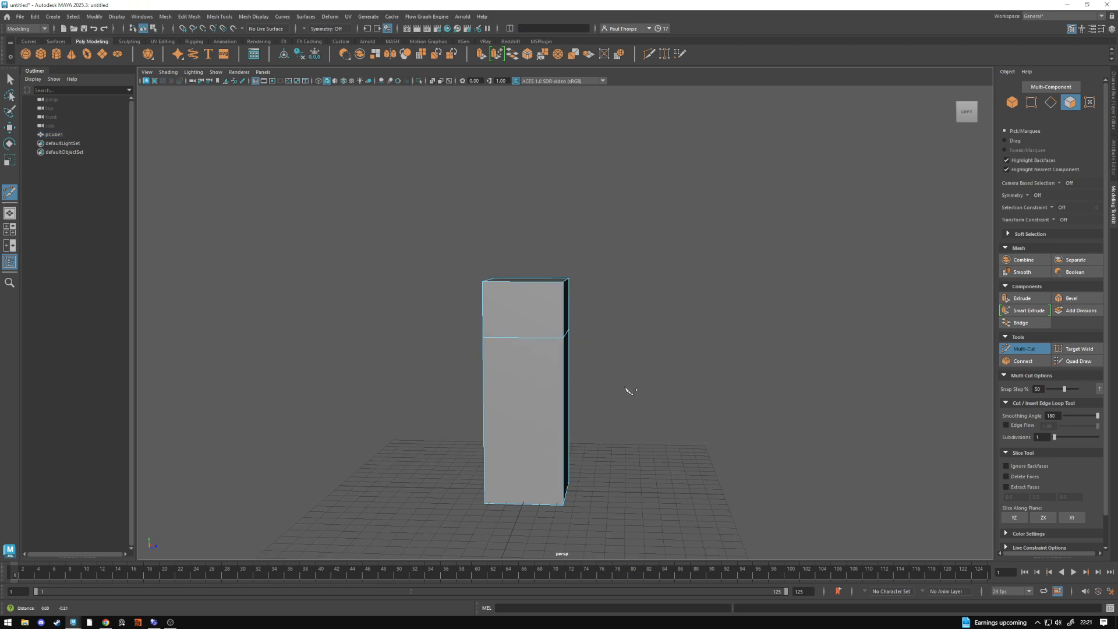
{"action": "left_click_drag", "start_coordinate": [624, 389], "coordinate": [601, 379], "text": "alt"}
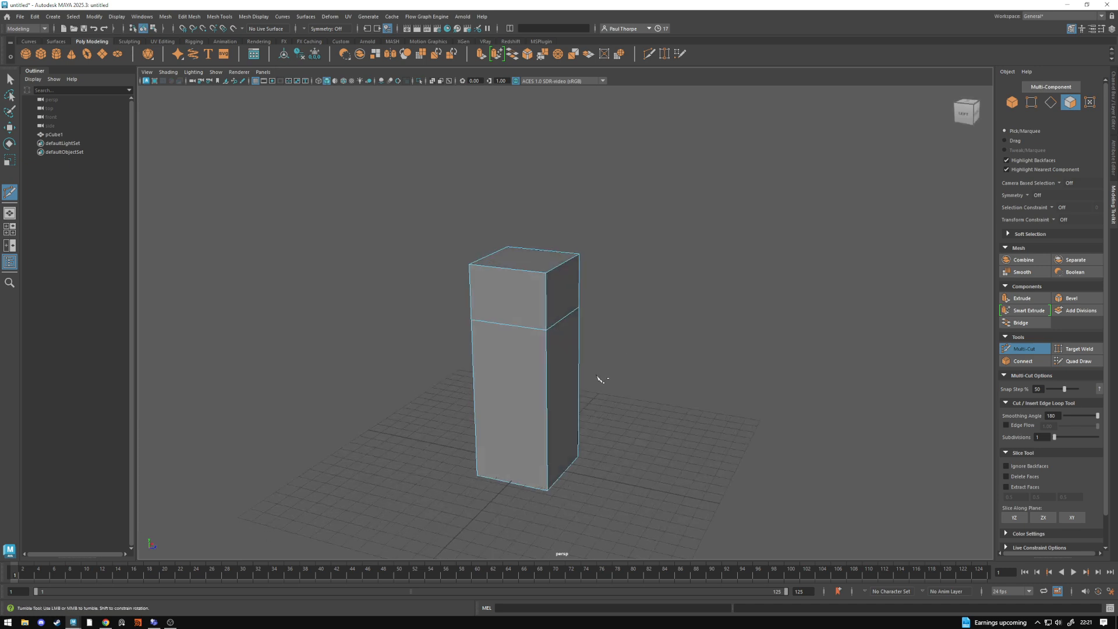
{"action": "key", "text": "q"}
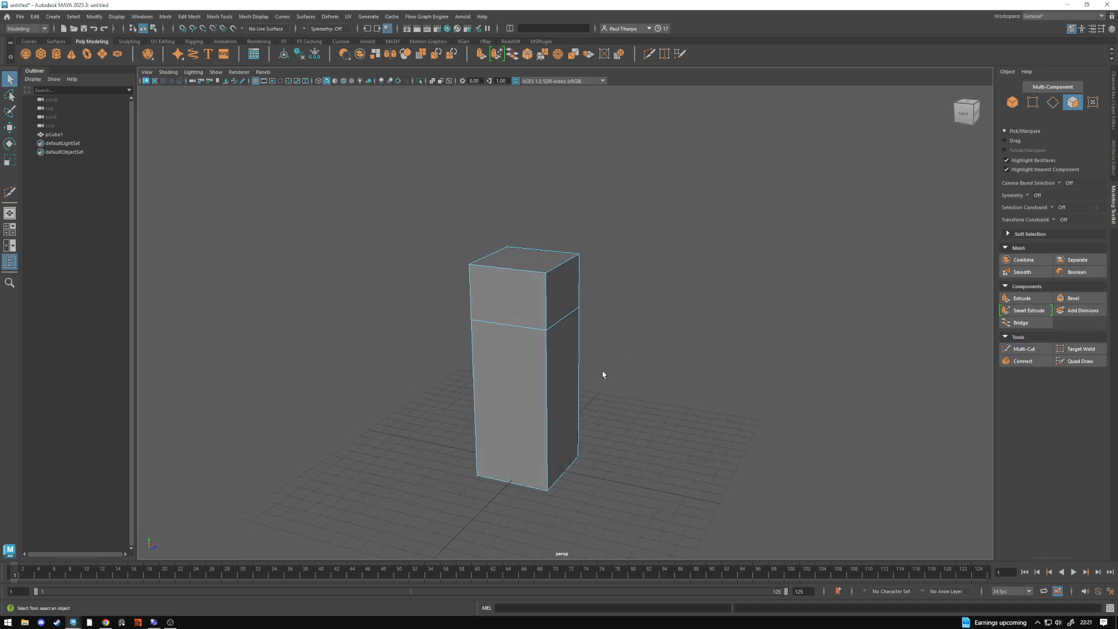
- Select the pillar's +Z side face above the edge loop and activate the Move tool
{"action": "left_click_drag", "start_coordinate": [603, 378], "coordinate": [512, 230], "text": "alt"}
{"action": "left_click", "coordinate": [525, 261]}
{"action": "key", "text": "w"}
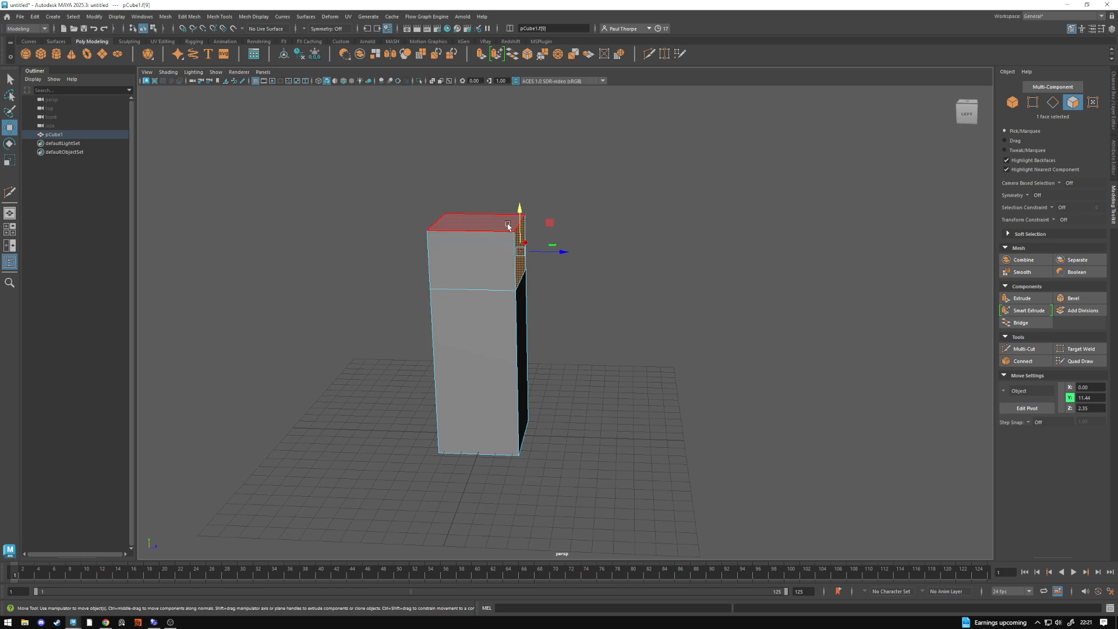
- Try extruding the selected face outward along Z, once with the Move tool and once with the Extrude command, and undo both extrusions
{"action": "left_click_drag", "start_coordinate": [561, 253], "coordinate": [601, 256], "text": "shift"}
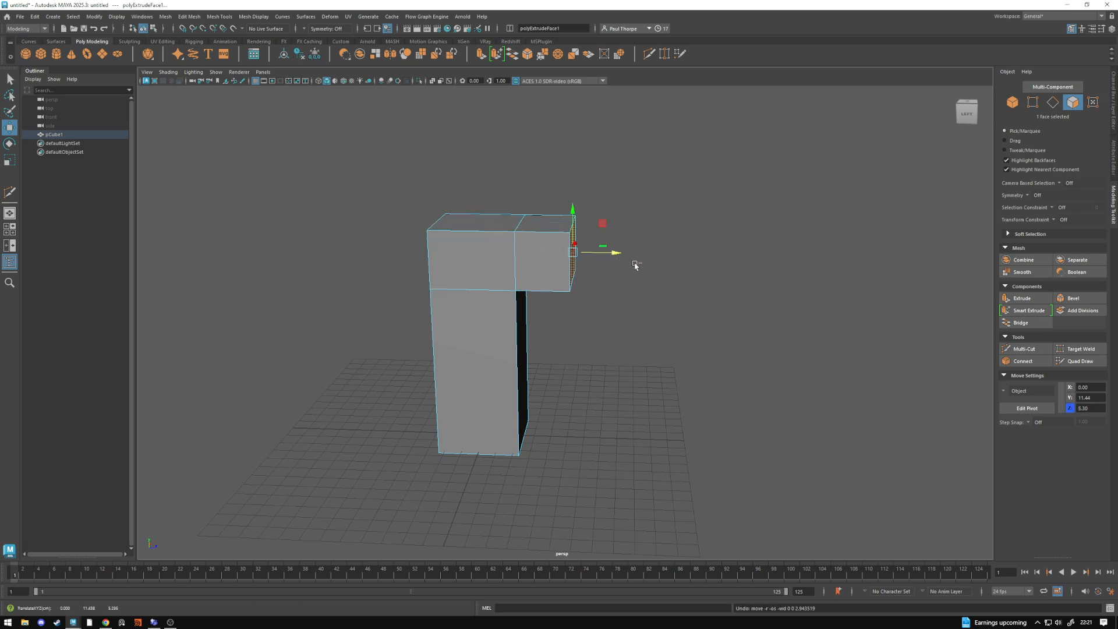
{"action": "key", "text": "ctrl+z"}
{"action": "left_click", "coordinate": [1029, 301]}
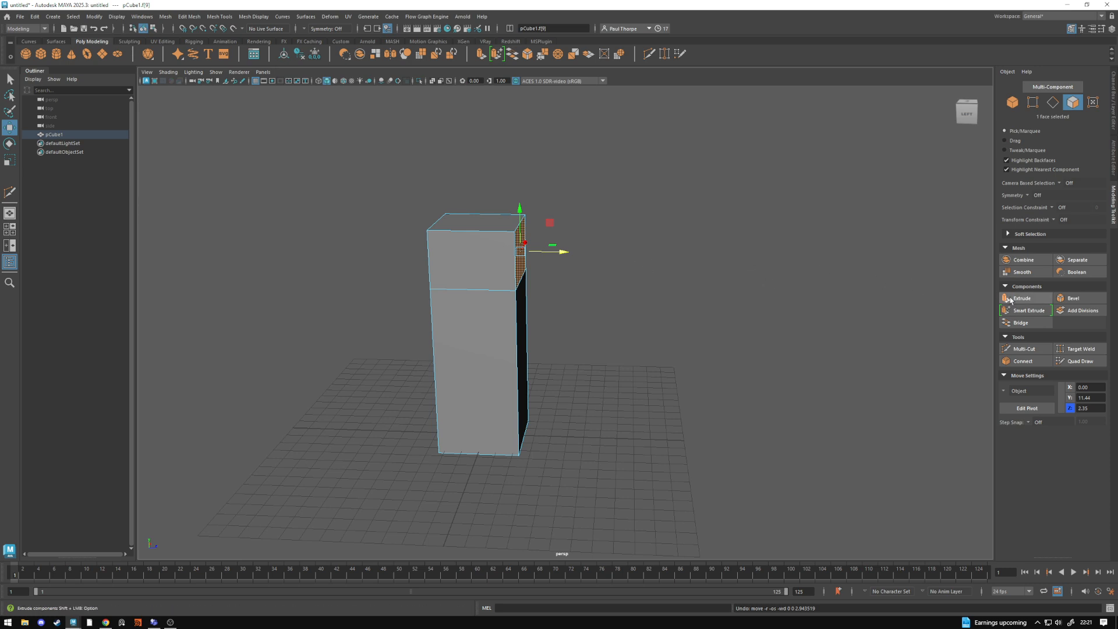
{"action": "left_click_drag", "start_coordinate": [550, 254], "coordinate": [741, 252]}
{"action": "left_click", "coordinate": [768, 347]}
{"action": "key", "text": "ctrl+z"}
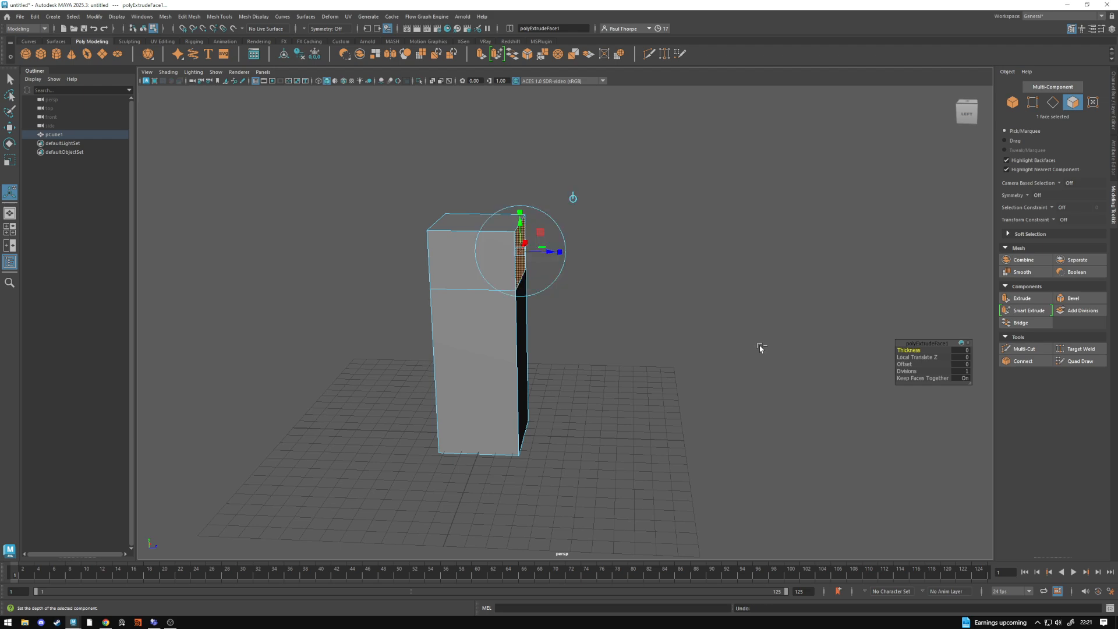
{"action": "key", "text": "ctrl+z"}
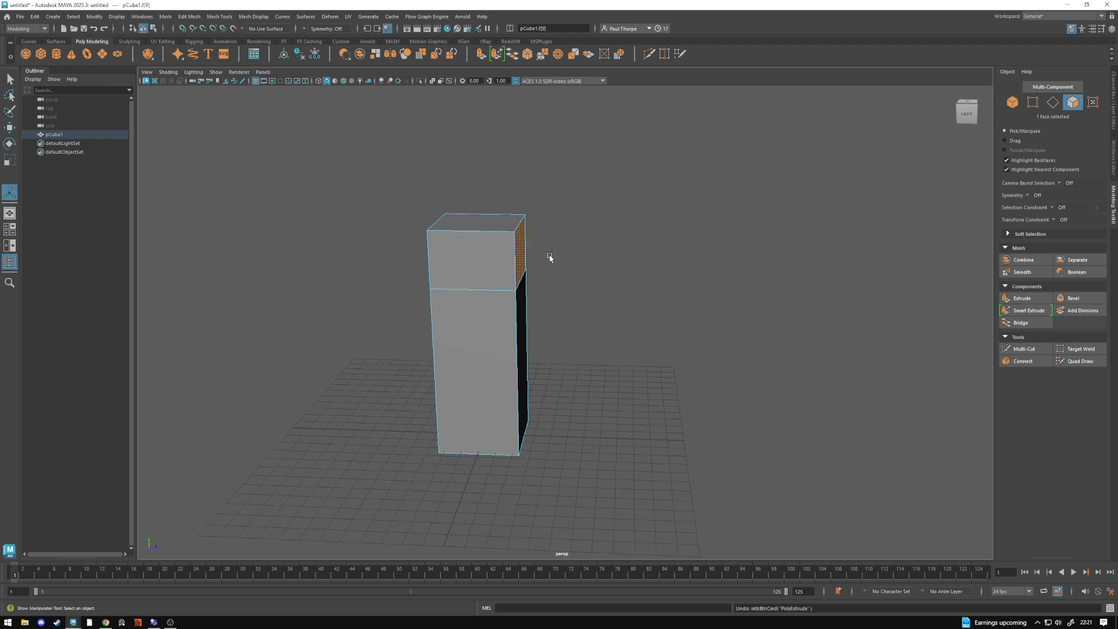
- Extrude the selected upper side face outward along Z to about Z 15.4 with the Move tool
{"action": "key", "text": "w"}
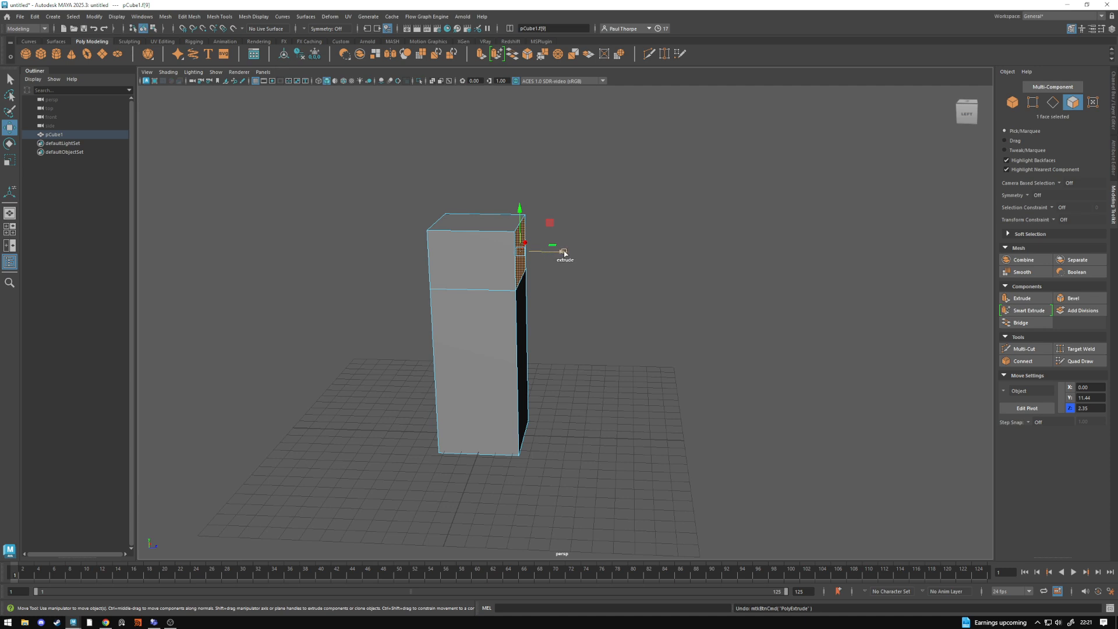
{"action": "left_click_drag", "start_coordinate": [564, 253], "coordinate": [801, 263], "text": "shift"}
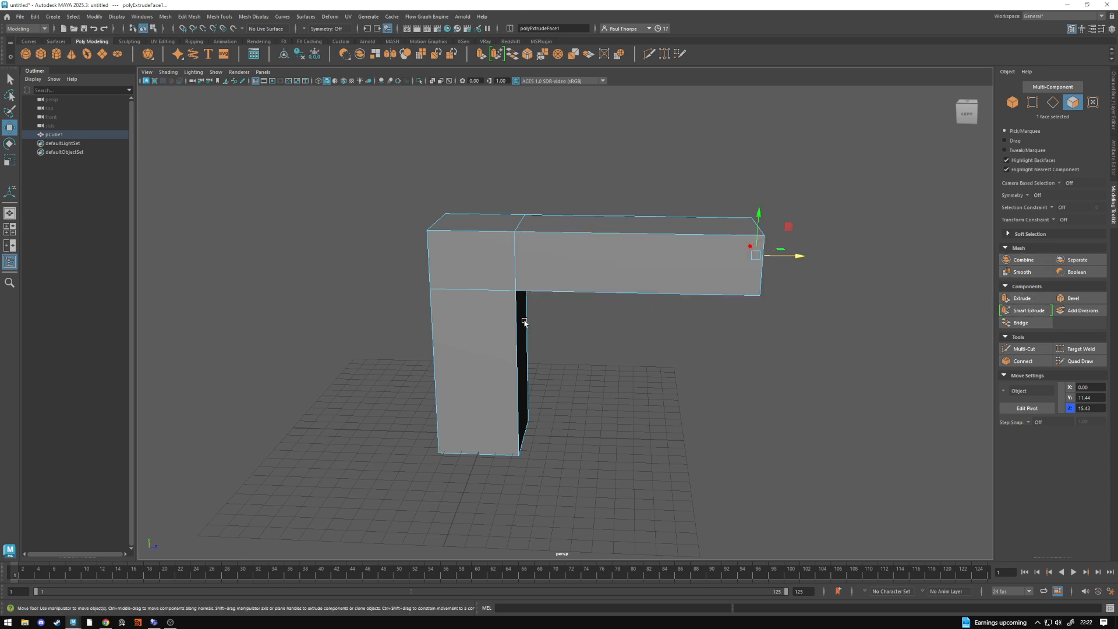
- Extrude the adjacent upper side face outward along X to about X 13.9 to form a second arm
{"action": "left_click_drag", "start_coordinate": [524, 321], "coordinate": [689, 320], "text": "alt"}
{"action": "left_click", "coordinate": [558, 289]}
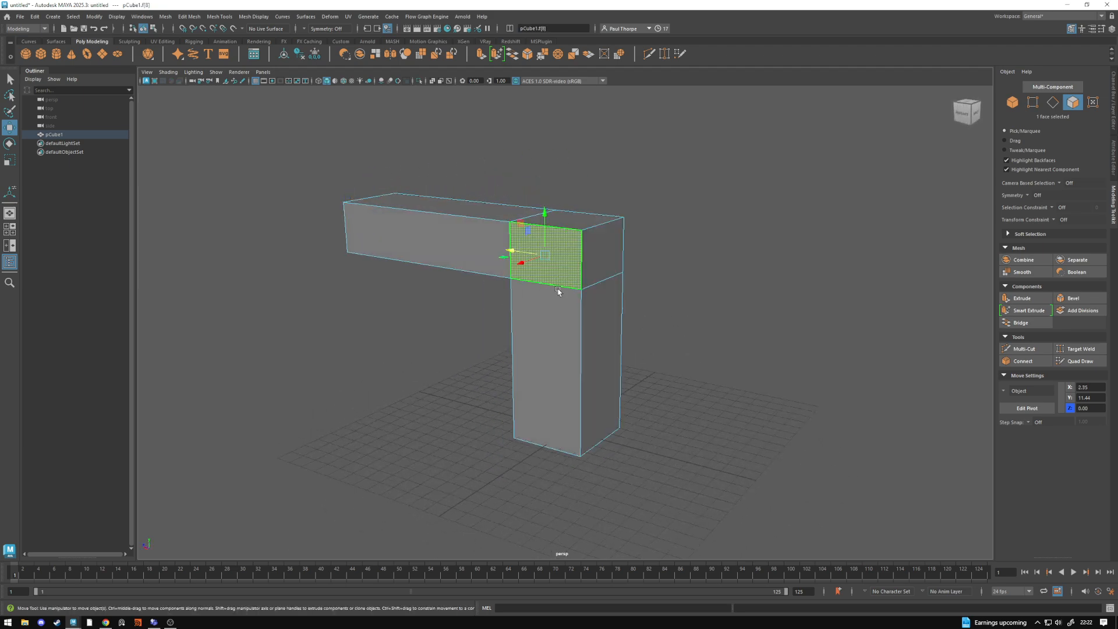
{"action": "left_click_drag", "start_coordinate": [558, 289], "coordinate": [510, 278], "text": "alt"}
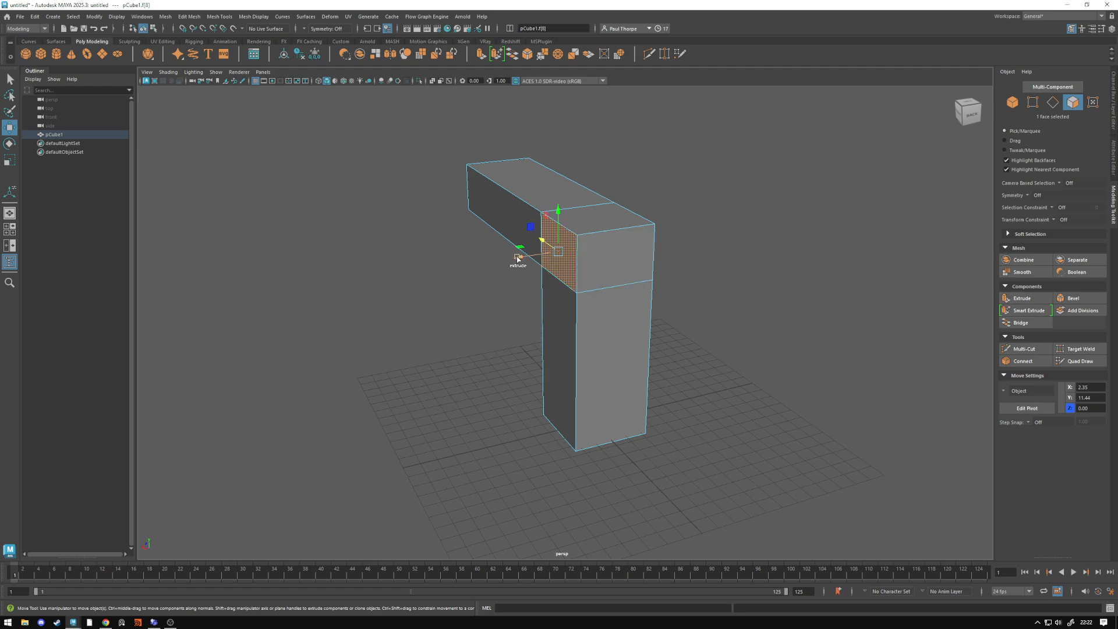
{"action": "left_click_drag", "start_coordinate": [517, 258], "coordinate": [533, 378], "text": "shift"}
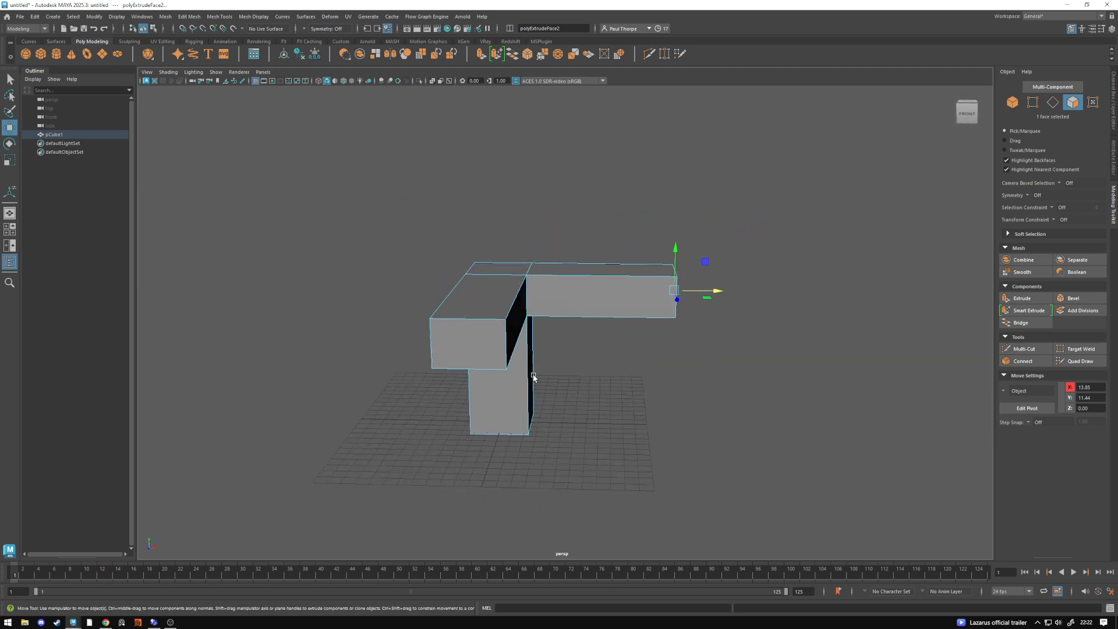
- Select the mesh as a whole object and examine the Mirror options
{"action": "right_click_drag", "start_coordinate": [515, 305], "coordinate": [535, 275]}
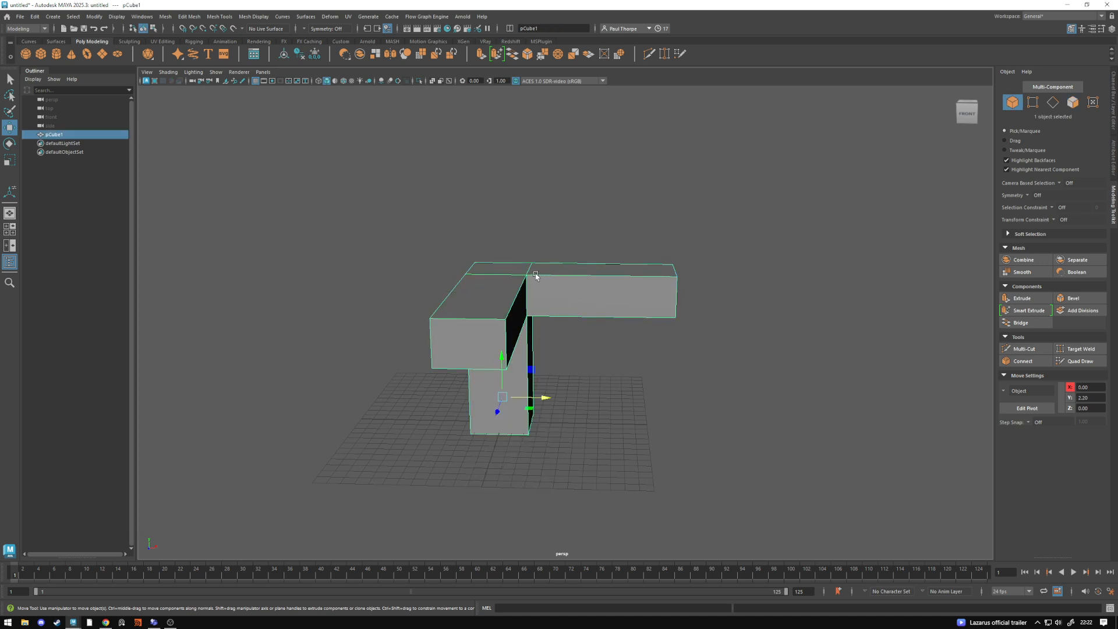
{"action": "left_click", "coordinate": [169, 17]}
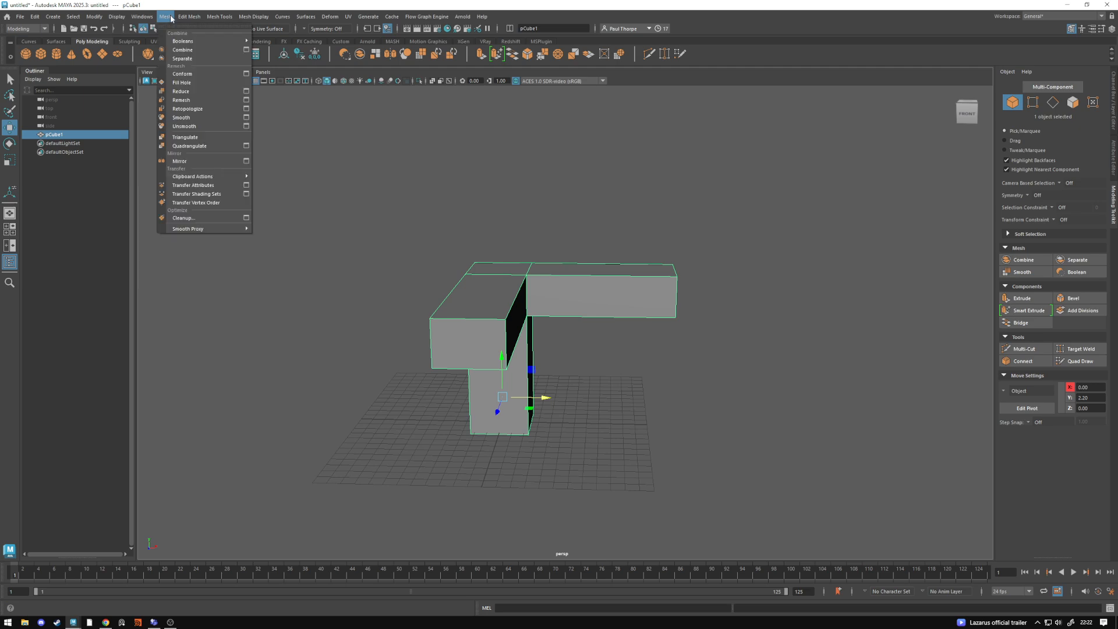
{"action": "left_click", "coordinate": [247, 161]}
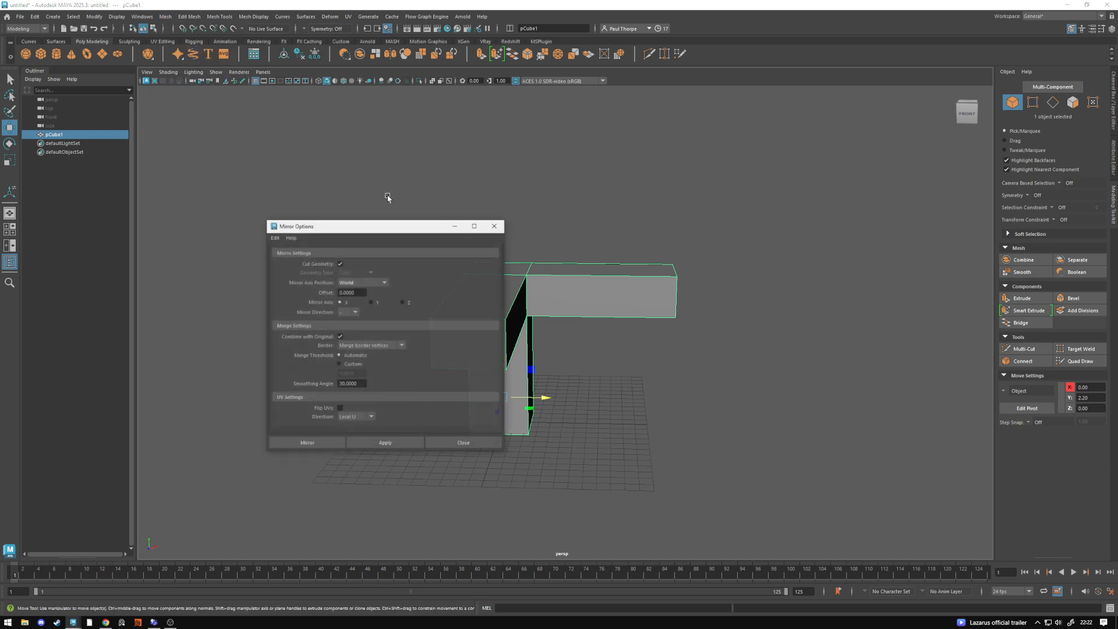
{"action": "left_click_drag", "start_coordinate": [485, 228], "coordinate": [911, 205]}
{"action": "left_click", "coordinate": [919, 203]}
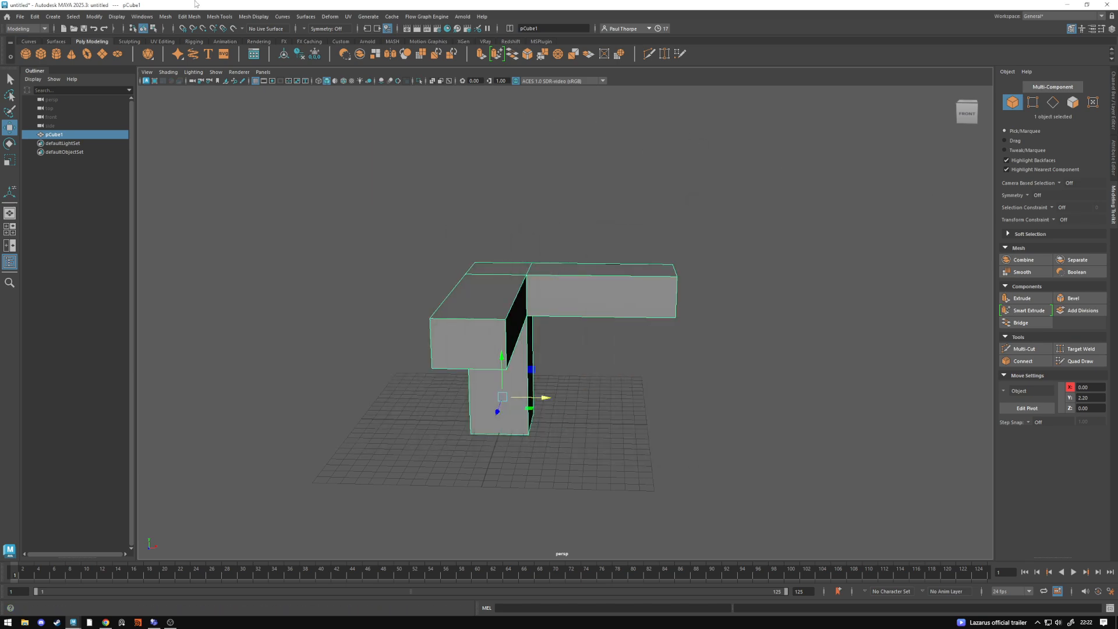
- Mirror the selected mesh across the world X axis with Cut Geometry on and the border merged
{"action": "left_click", "coordinate": [166, 16]}
{"action": "left_click", "coordinate": [179, 162]}
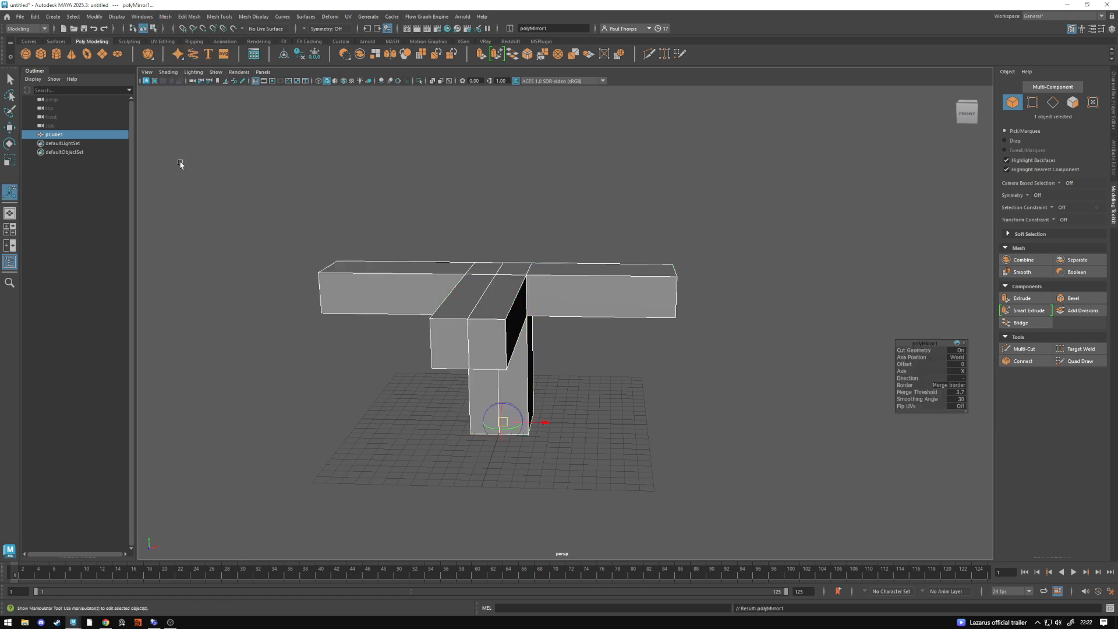
{"action": "left_click_drag", "start_coordinate": [914, 344], "coordinate": [780, 304]}
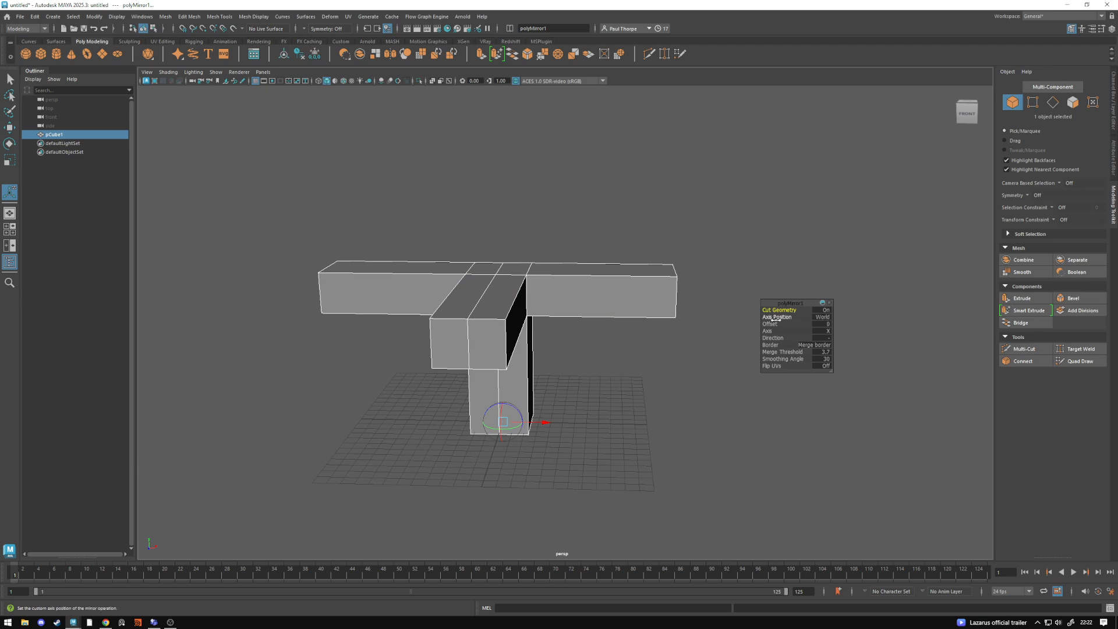
{"action": "left_click_drag", "start_coordinate": [494, 463], "coordinate": [507, 442], "text": "alt"}
{"action": "right_click_drag", "start_coordinate": [507, 442], "coordinate": [377, 422], "text": "alt"}
{"action": "left_click_drag", "start_coordinate": [377, 422], "coordinate": [515, 375], "text": "alt"}
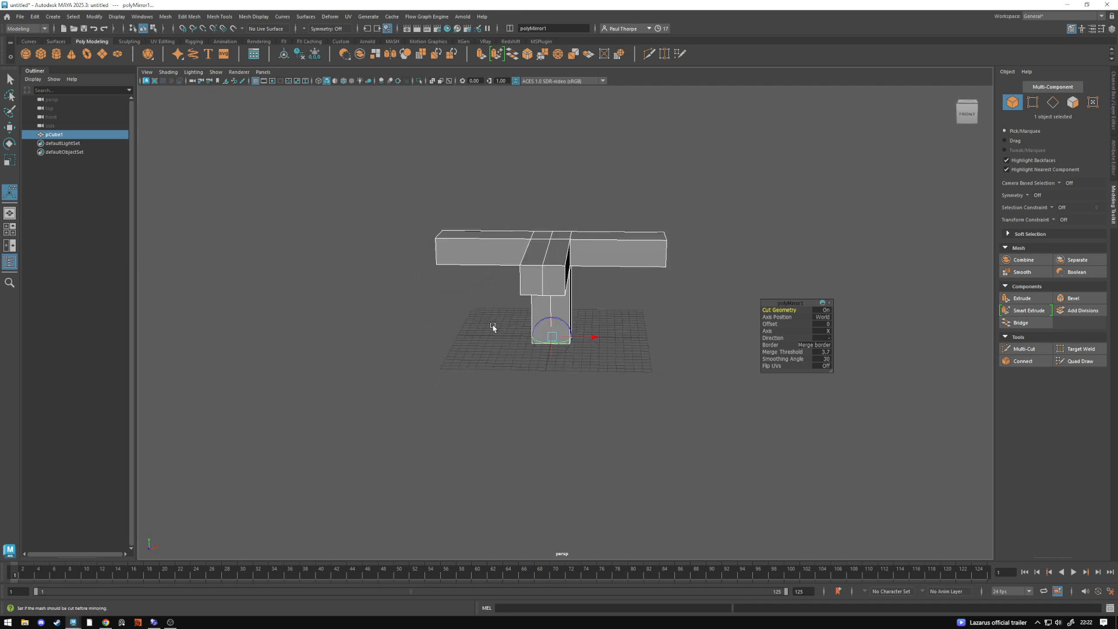
- Set the mirror's axis position to Object and shift the mirror plane to an offset of about -0.108
{"action": "left_click", "coordinate": [821, 318]}
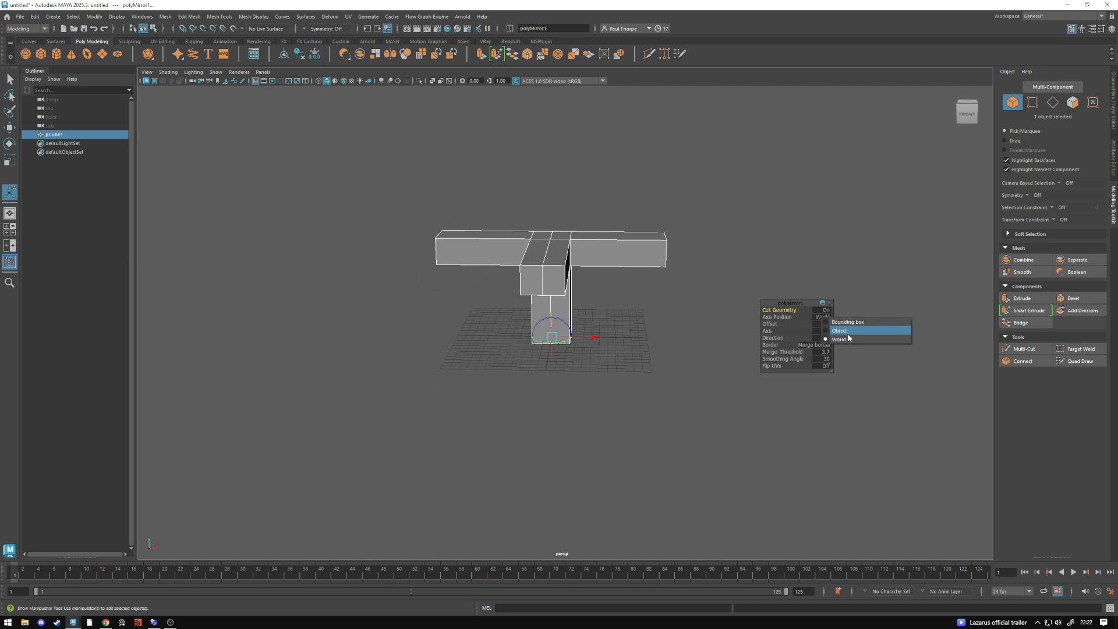
{"action": "left_click", "coordinate": [849, 332]}
{"action": "left_click_drag", "start_coordinate": [669, 356], "coordinate": [586, 347], "text": "alt"}
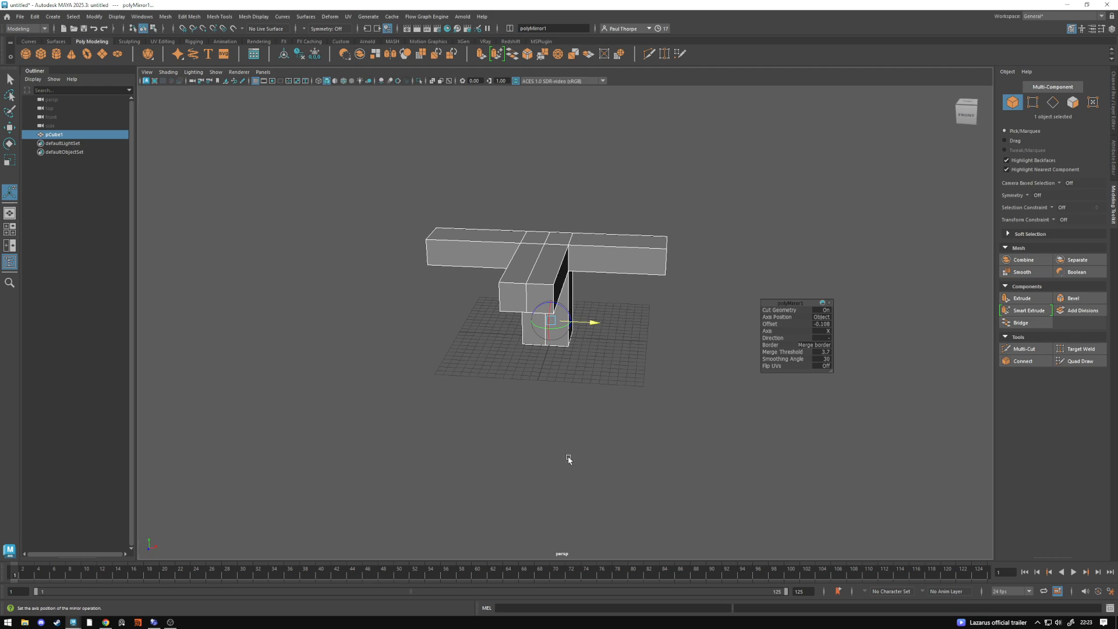
{"action": "left_click_drag", "start_coordinate": [610, 353], "coordinate": [601, 340], "text": "alt"}
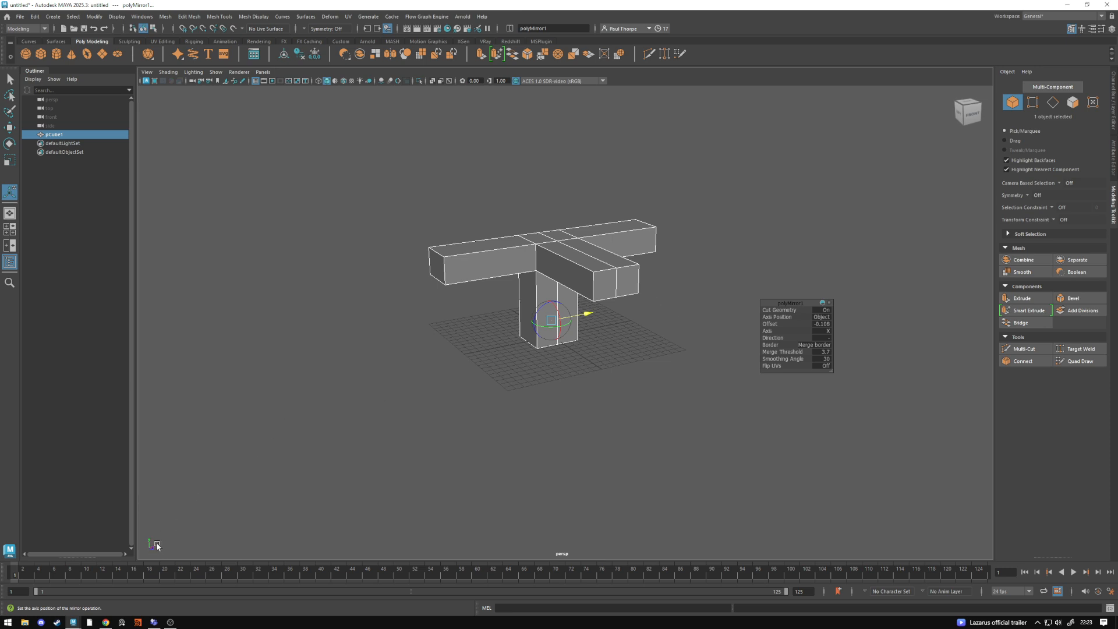
{"action": "left_click_drag", "start_coordinate": [193, 548], "coordinate": [152, 551], "text": "alt"}
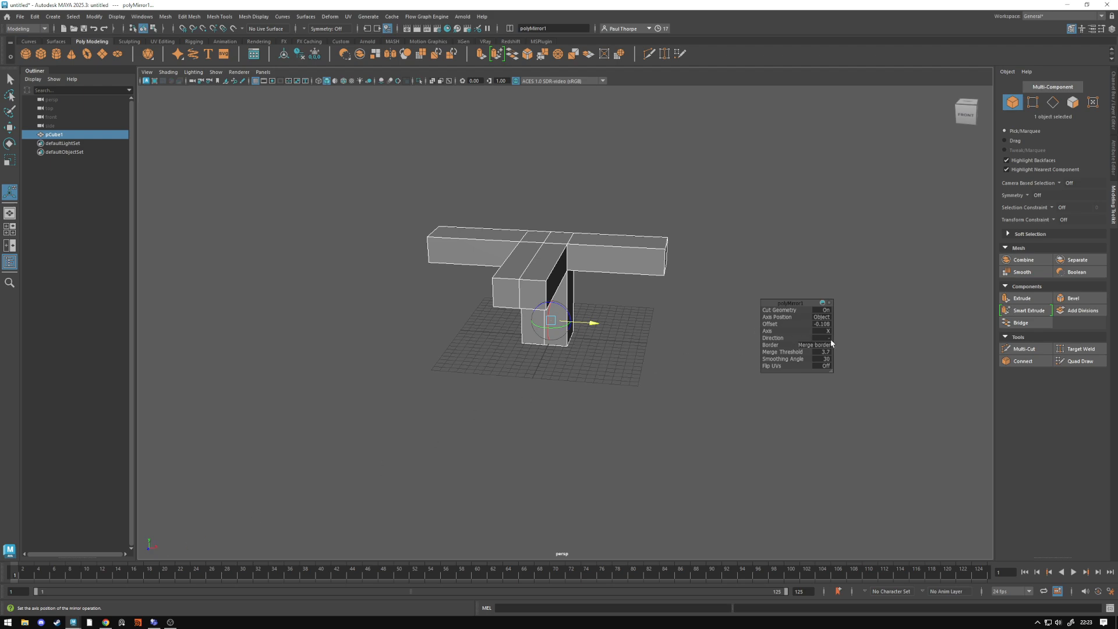
{"action": "left_click_drag", "start_coordinate": [558, 329], "coordinate": [582, 326], "text": "alt"}
{"action": "left_click", "coordinate": [650, 321]}
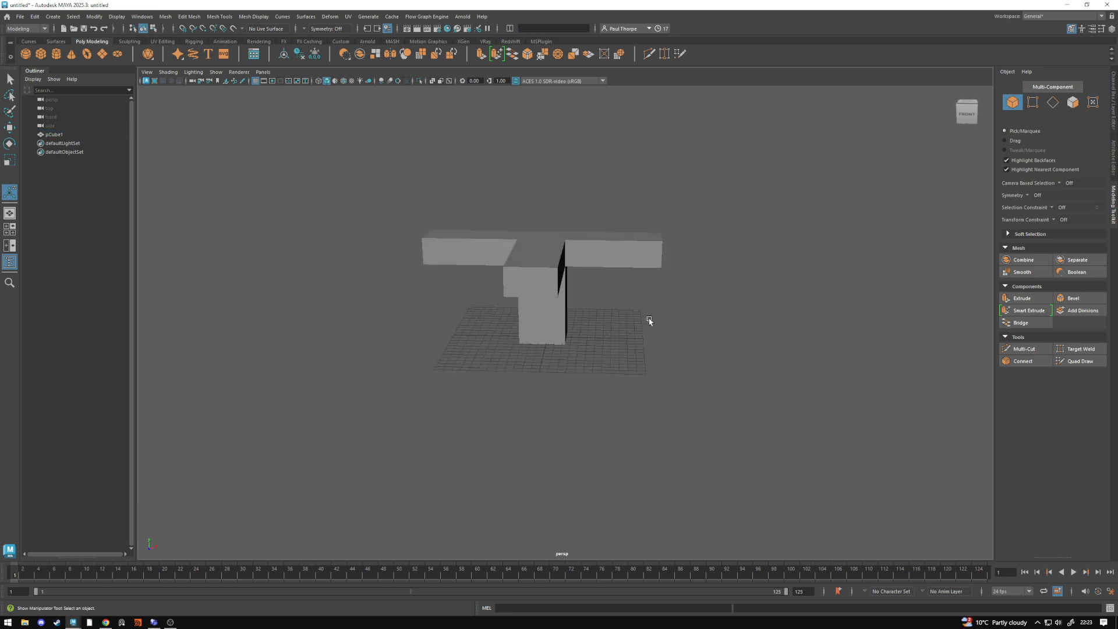
{"action": "key", "text": "ctrl+z"}
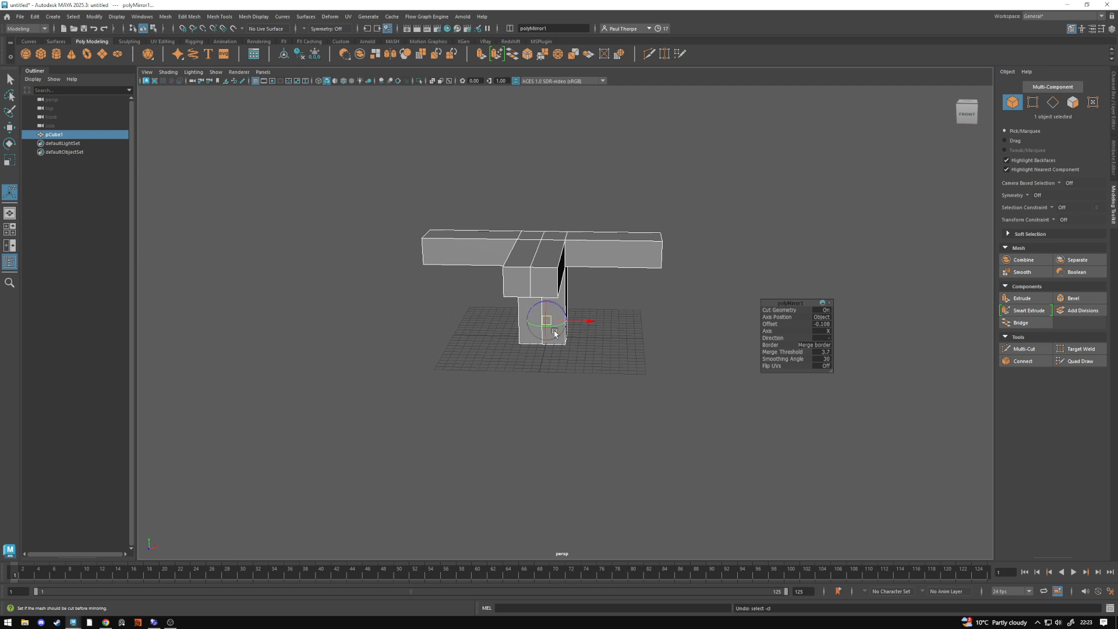
- Reverse the mirror direction to positive and move the mirror plane outward along X to an offset of about 1.7
{"action": "left_click", "coordinate": [839, 343]}
{"action": "left_click", "coordinate": [843, 343]}
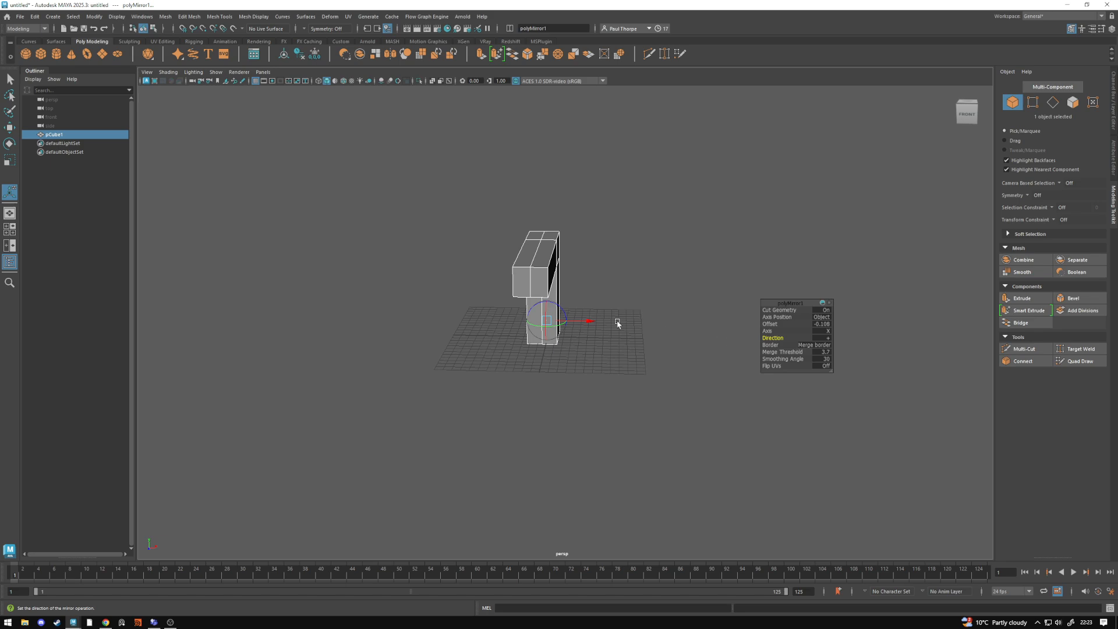
{"action": "left_click_drag", "start_coordinate": [582, 321], "coordinate": [632, 376]}
{"action": "left_click", "coordinate": [631, 376]}
{"action": "left_click", "coordinate": [551, 300]}
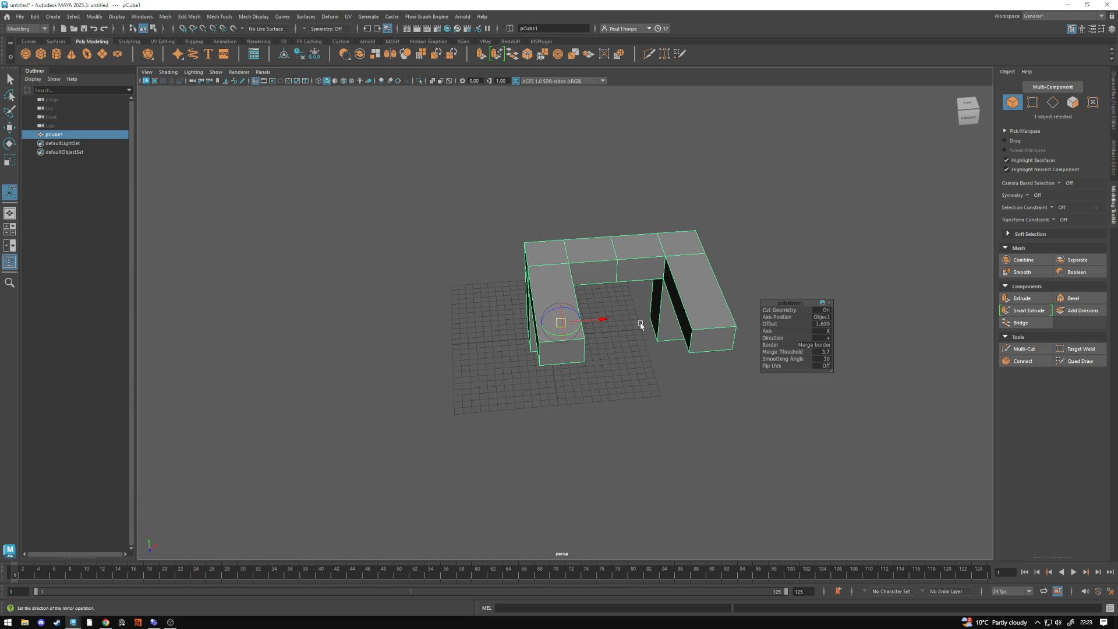
- Mirror the two-legged mesh a second time and set the mirror axis to Z
{"action": "left_click", "coordinate": [659, 374]}
{"action": "left_click", "coordinate": [536, 310]}
{"action": "left_click", "coordinate": [165, 16]}
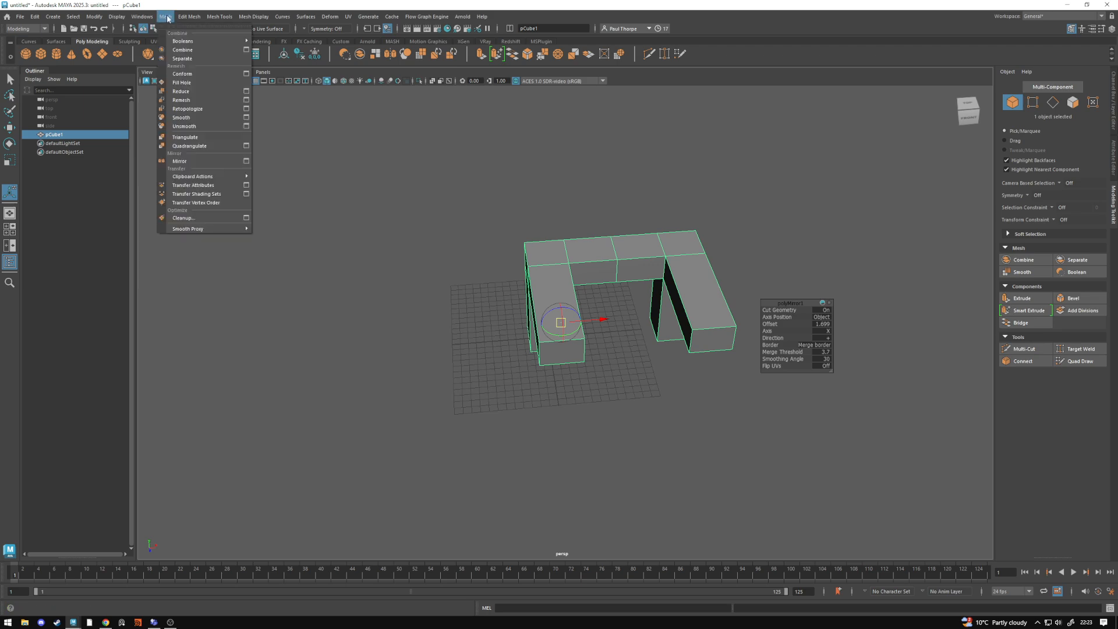
{"action": "left_click", "coordinate": [198, 161]}
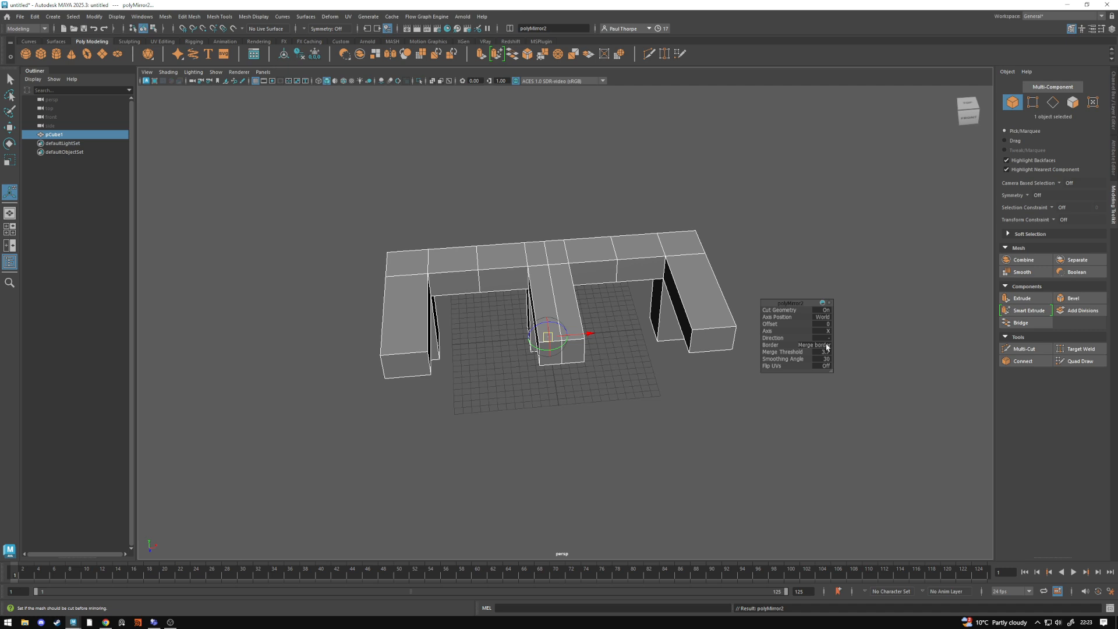
{"action": "left_click_drag", "start_coordinate": [624, 375], "coordinate": [689, 365], "text": "alt"}
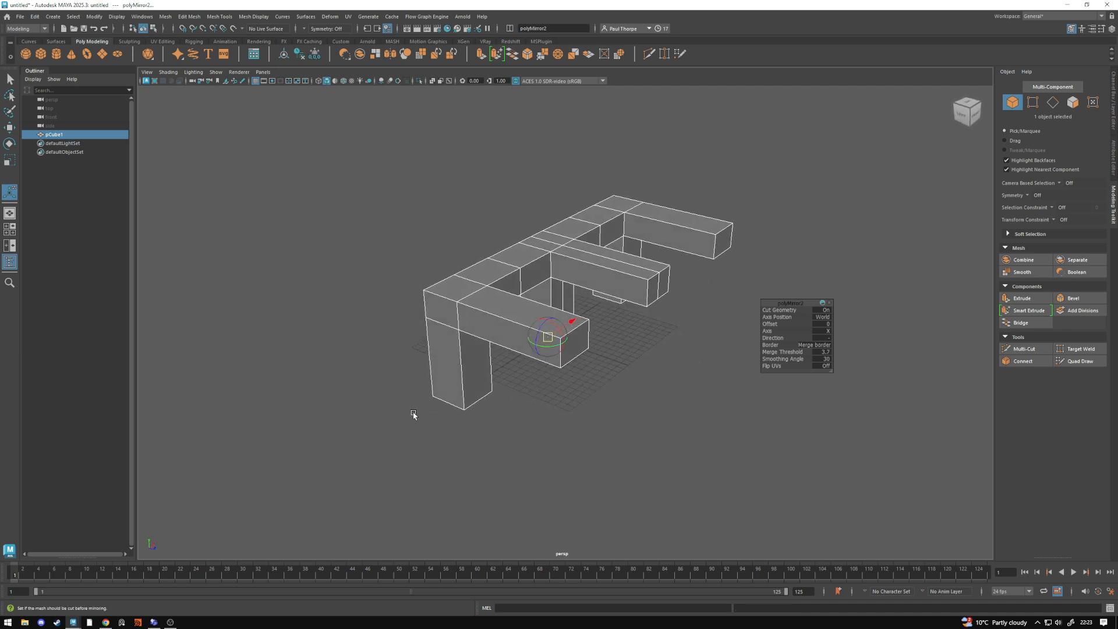
{"action": "left_click_drag", "start_coordinate": [411, 412], "coordinate": [526, 380], "text": "alt"}
{"action": "left_click", "coordinate": [828, 331]}
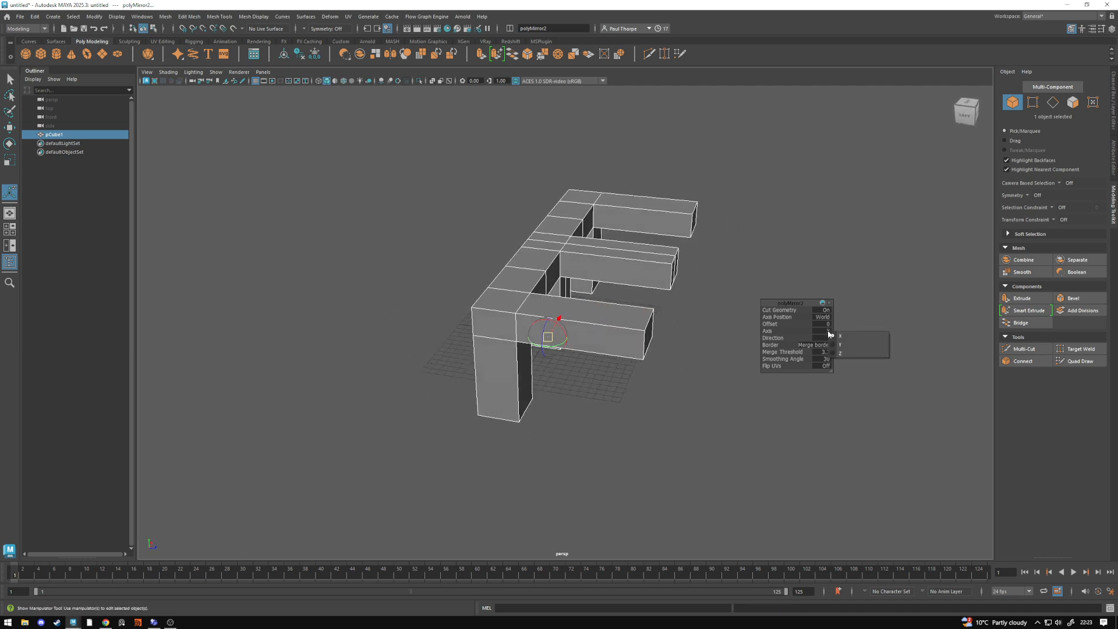
{"action": "left_click", "coordinate": [856, 349]}
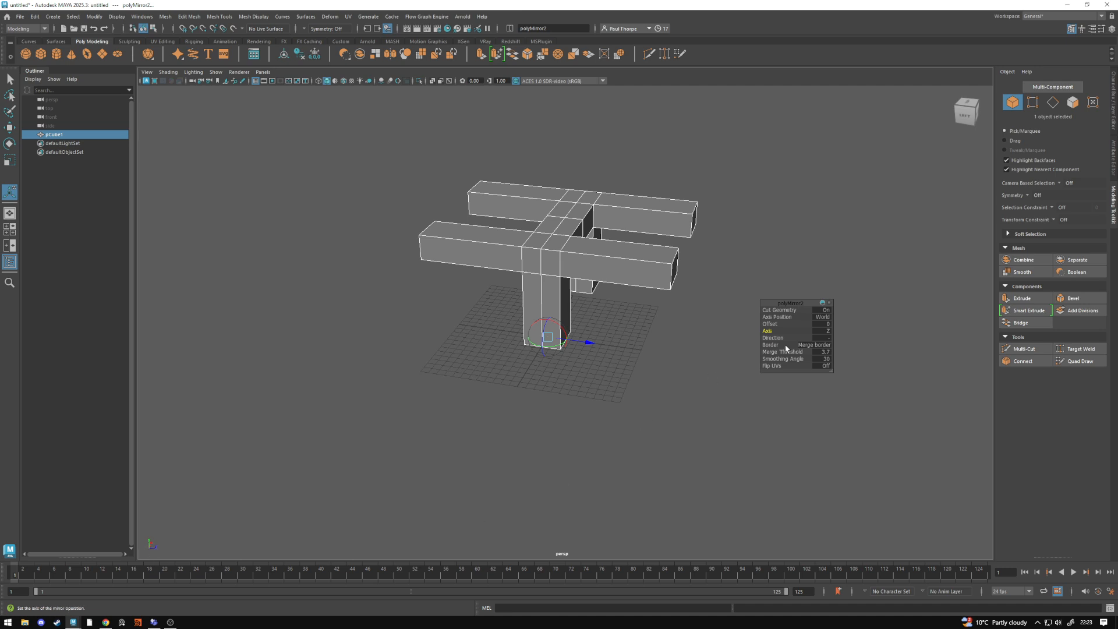
- Set the second mirror's direction to positive and move its plane along Z to an offset of about 13.96
{"action": "left_click", "coordinate": [830, 338]}
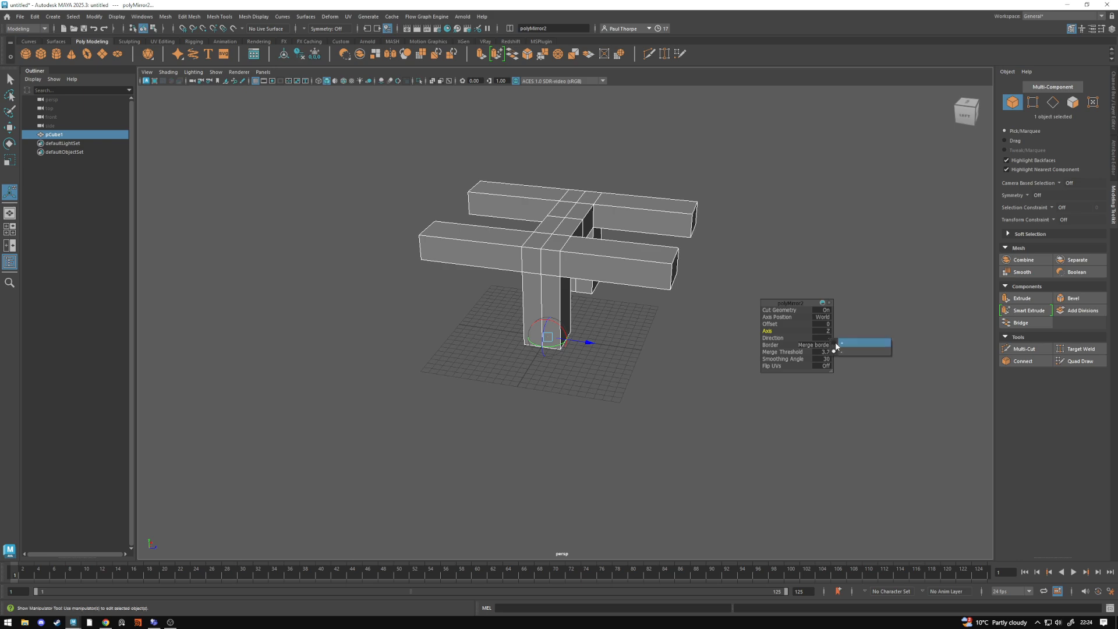
{"action": "left_click", "coordinate": [859, 342]}
{"action": "left_click_drag", "start_coordinate": [589, 347], "coordinate": [701, 365]}
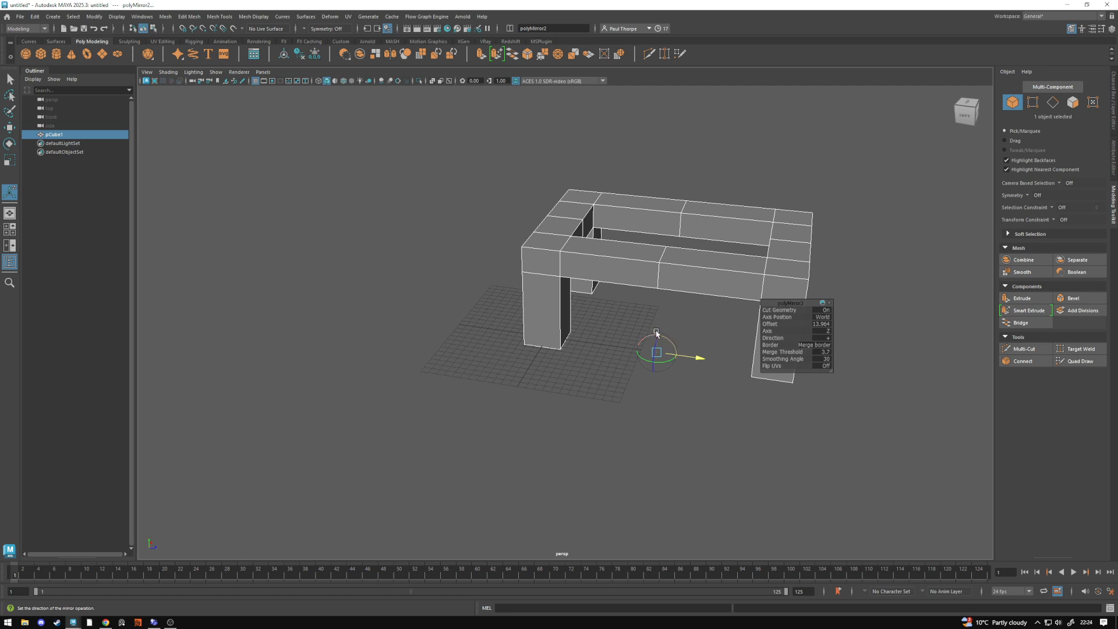
{"action": "left_click_drag", "start_coordinate": [668, 335], "coordinate": [664, 355], "text": "alt"}
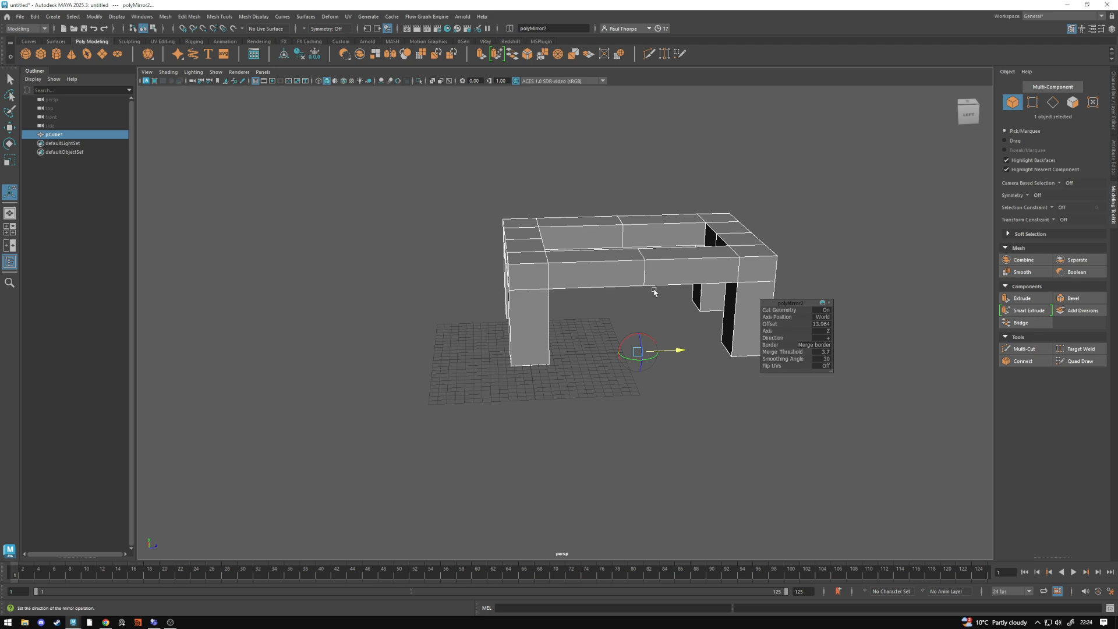
{"action": "left_click_drag", "start_coordinate": [653, 290], "coordinate": [641, 280], "text": "alt"}
{"action": "middle_click_drag", "start_coordinate": [658, 280], "coordinate": [603, 301], "text": "alt"}
{"action": "left_click_drag", "start_coordinate": [603, 302], "coordinate": [624, 299], "text": "alt"}
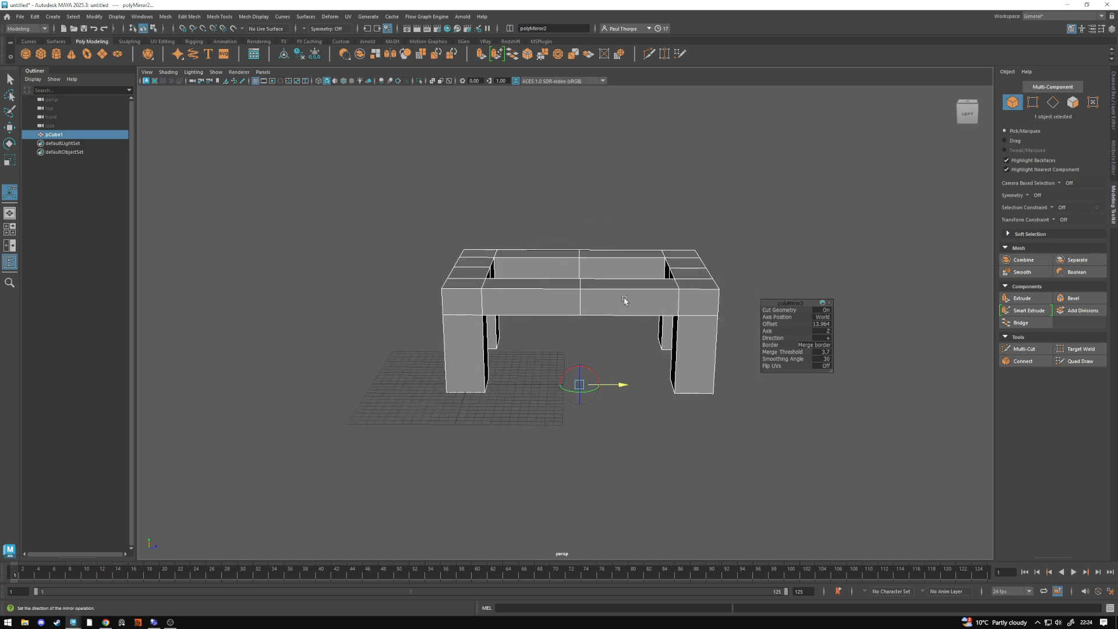
{"action": "left_click", "coordinate": [625, 299]}
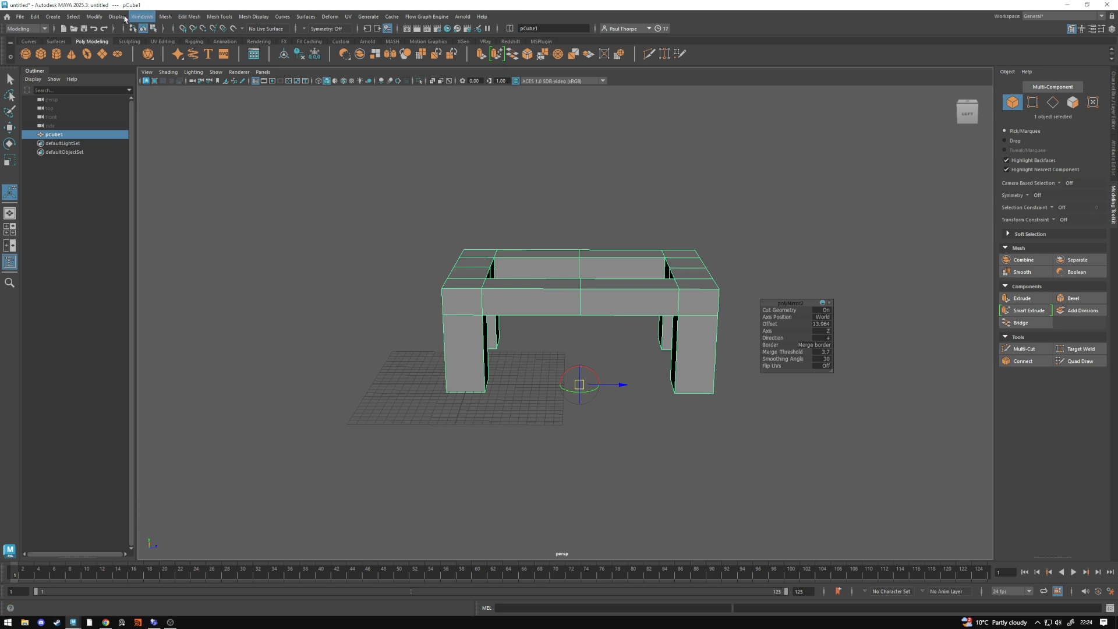
- Delete the construction history of all objects and reselect the four-legged frame
{"action": "left_click", "coordinate": [95, 17]}
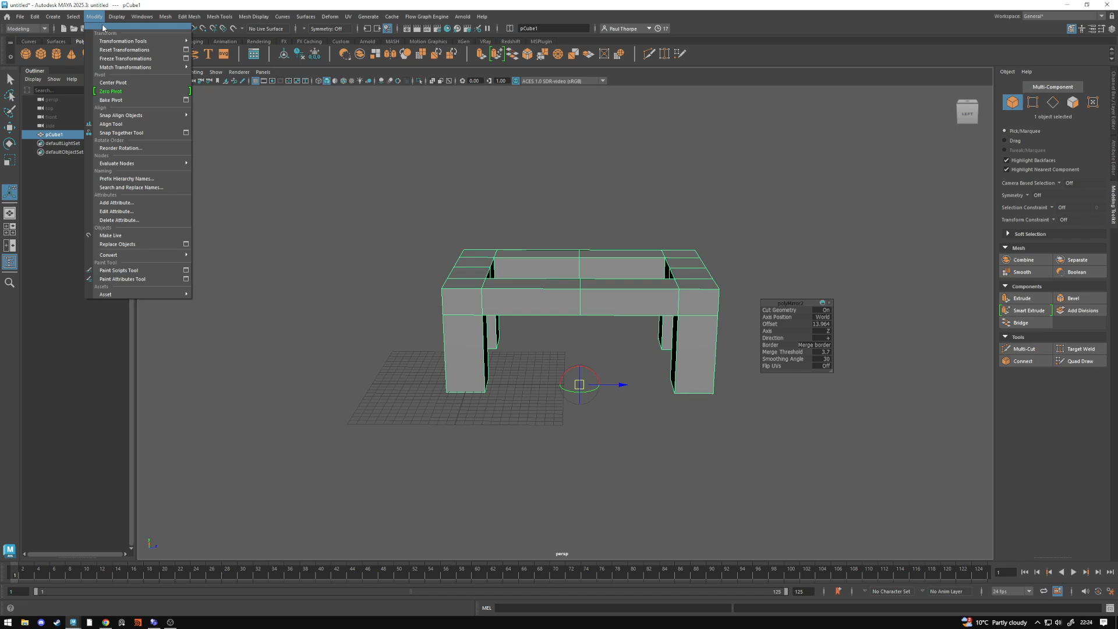
{"action": "mouse_move", "coordinate": [35, 16]}
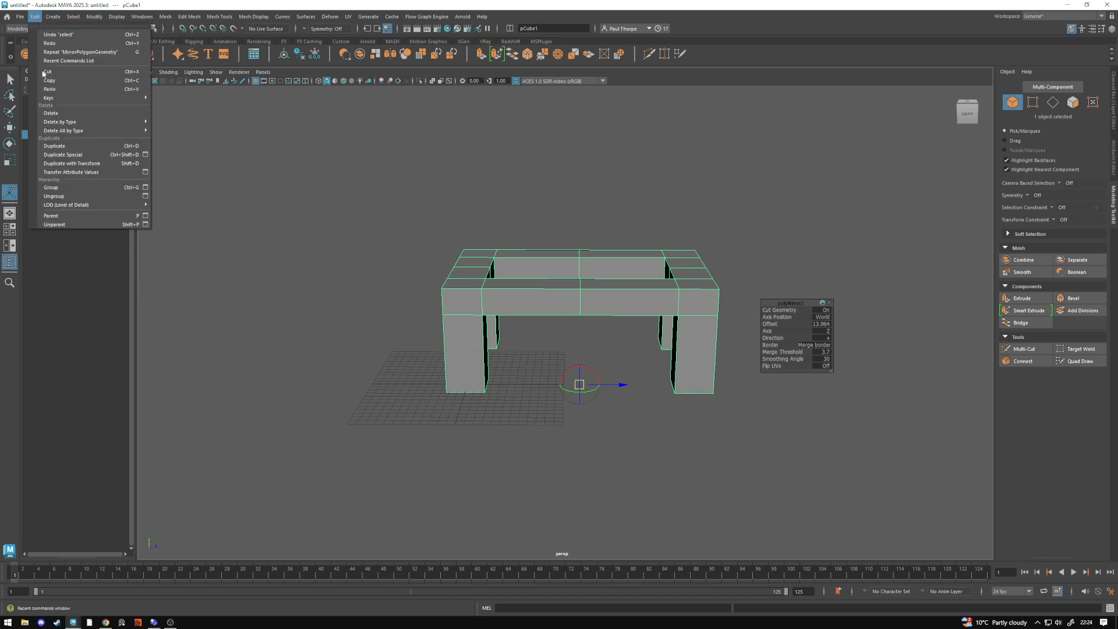
{"action": "mouse_move", "coordinate": [53, 133]}
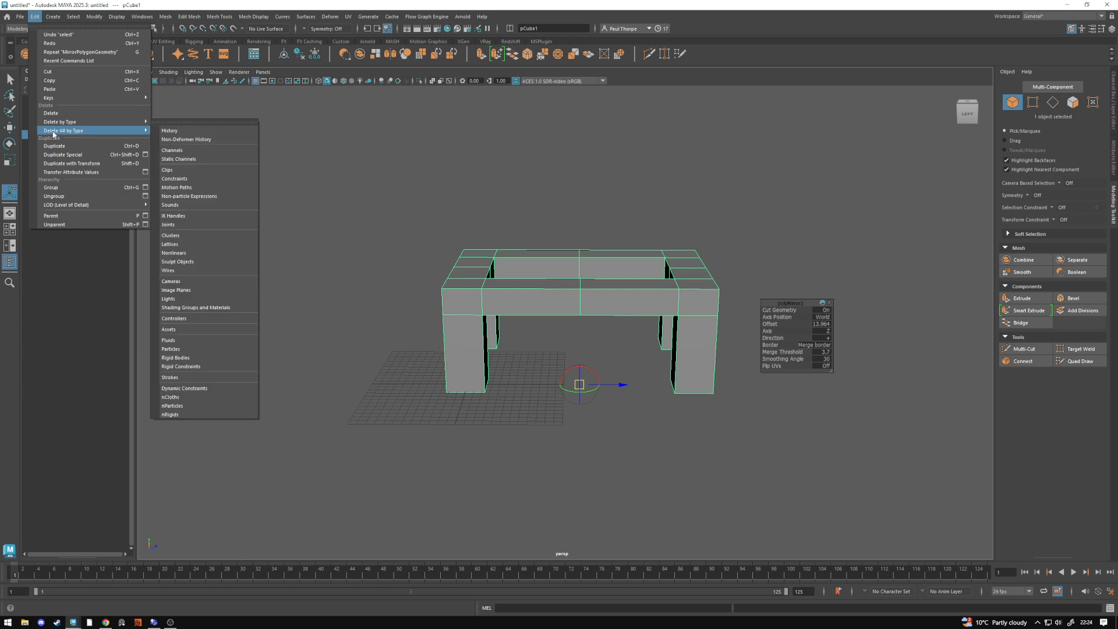
{"action": "left_click", "coordinate": [180, 133]}
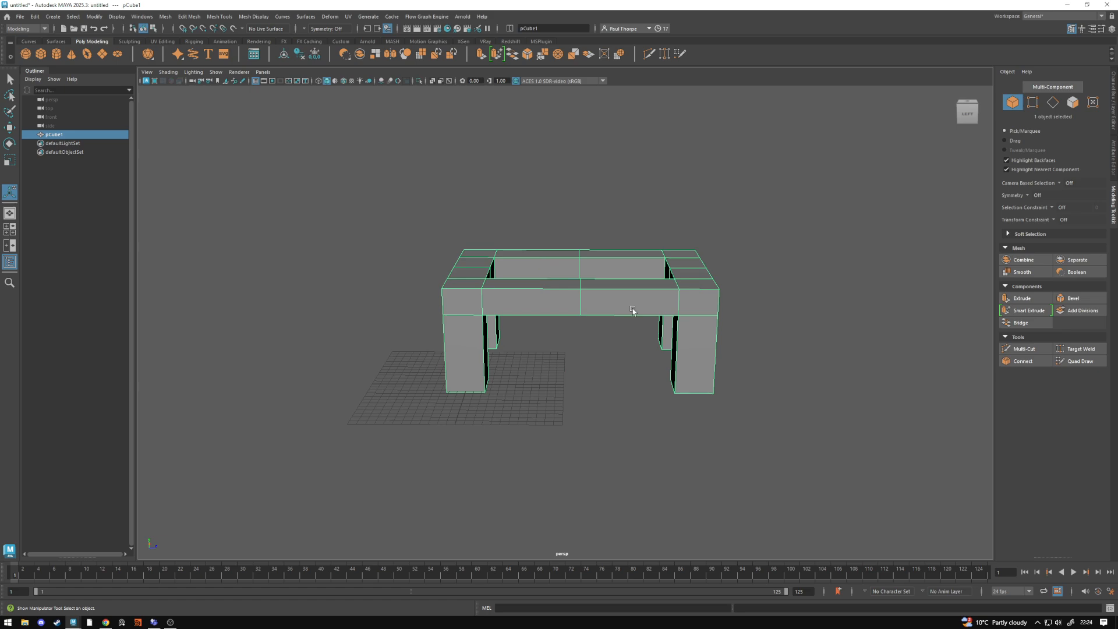
{"action": "left_click", "coordinate": [547, 363]}
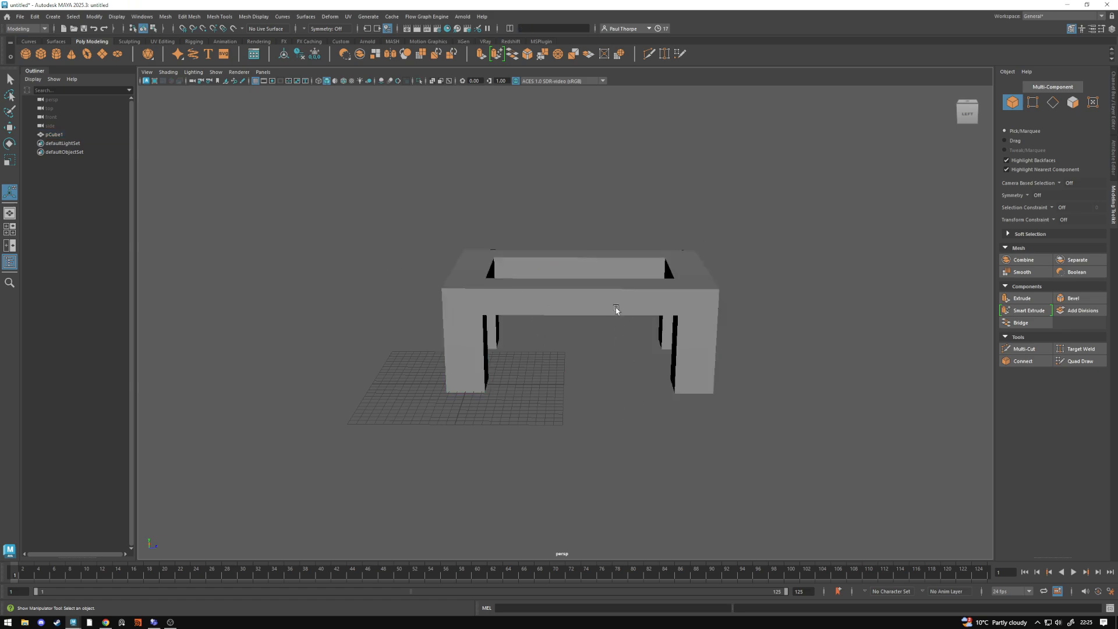
{"action": "left_click", "coordinate": [617, 309]}
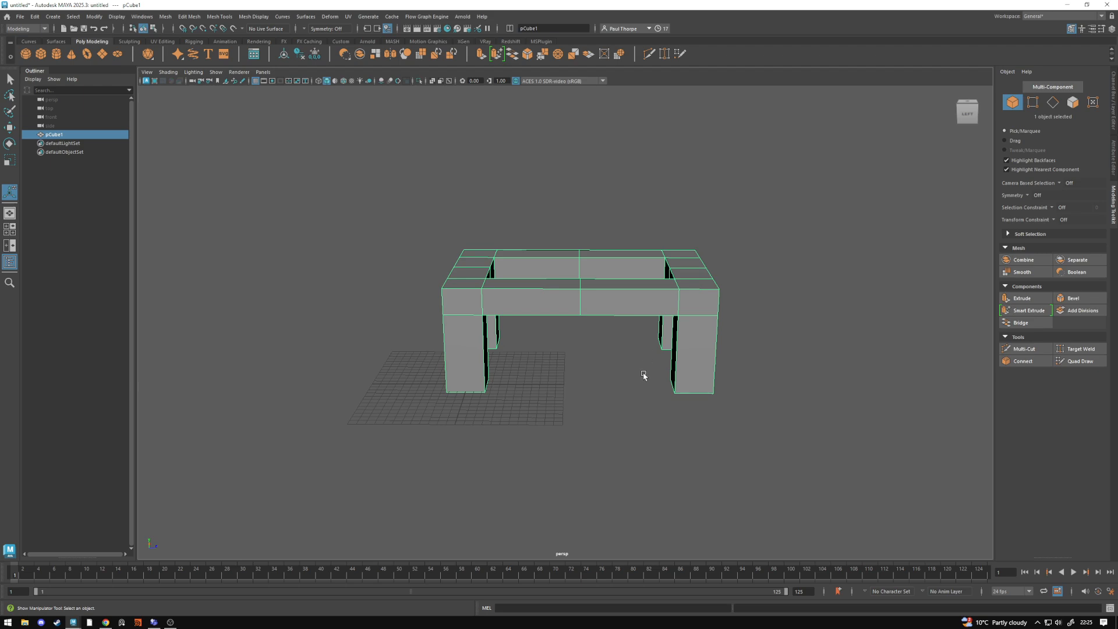
- Center the frame's pivot and move the frame over the grid to about X -1.19 and Z -0.42
{"action": "mouse_move", "coordinate": [603, 349]}
{"action": "left_mouse_down", "text": "alt"}
{"action": "mouse_move", "coordinate": [699, 339]}
{"action": "mouse_move", "coordinate": [551, 364]}
{"action": "mouse_move", "coordinate": [615, 394]}
{"action": "mouse_move", "coordinate": [554, 392]}
{"action": "mouse_move", "coordinate": [421, 349]}
{"action": "mouse_move", "coordinate": [564, 359]}
{"action": "mouse_move", "coordinate": [539, 411]}
{"action": "mouse_move", "coordinate": [492, 350]}
{"action": "mouse_move", "coordinate": [509, 307]}
{"action": "mouse_move", "coordinate": [609, 348]}
{"action": "mouse_move", "coordinate": [645, 397]}
{"action": "mouse_move", "coordinate": [711, 379]}
{"action": "mouse_move", "coordinate": [591, 379]}
{"action": "mouse_move", "coordinate": [471, 262]}
{"action": "left_mouse_up", "text": "alt"}
{"action": "key", "text": "w"}
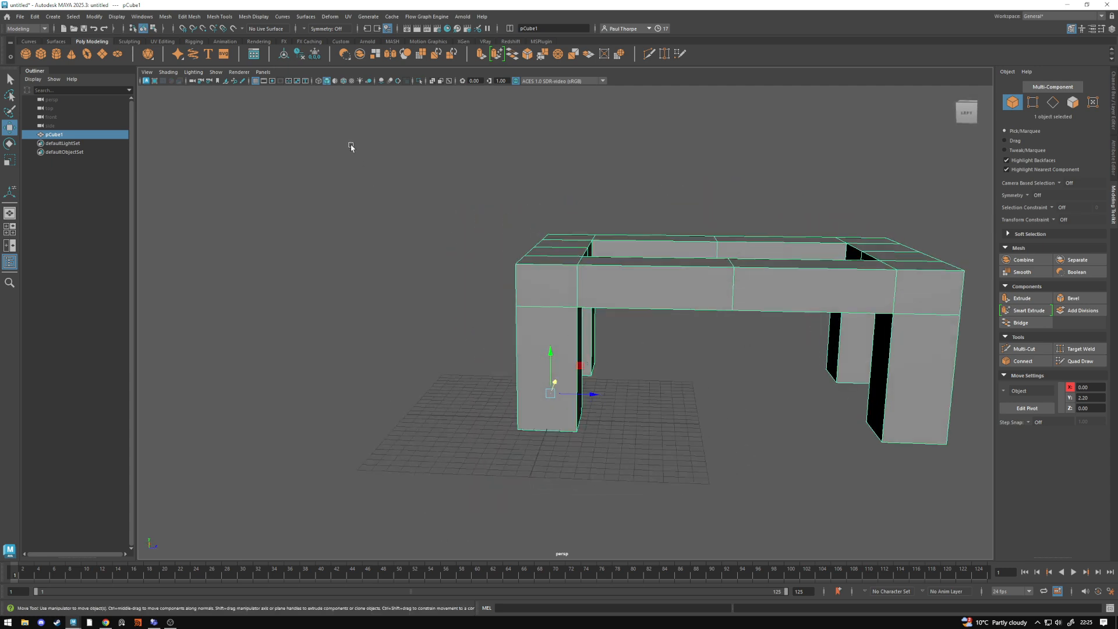
{"action": "left_click", "coordinate": [284, 54]}
{"action": "left_click_drag", "start_coordinate": [734, 318], "coordinate": [668, 379]}
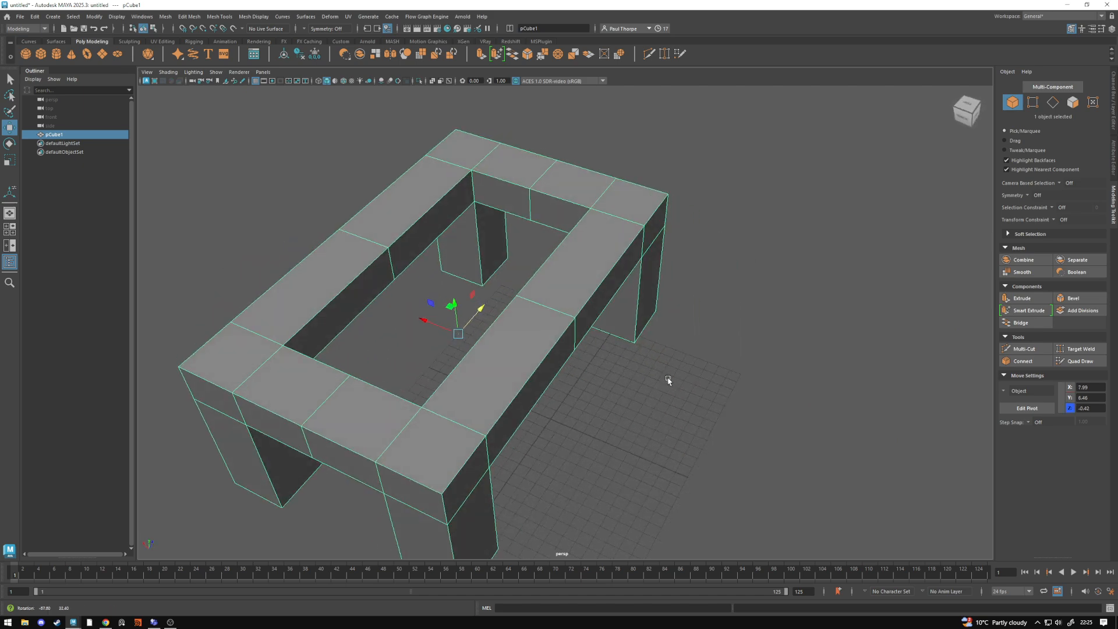
{"action": "left_click_drag", "start_coordinate": [424, 321], "coordinate": [537, 371]}
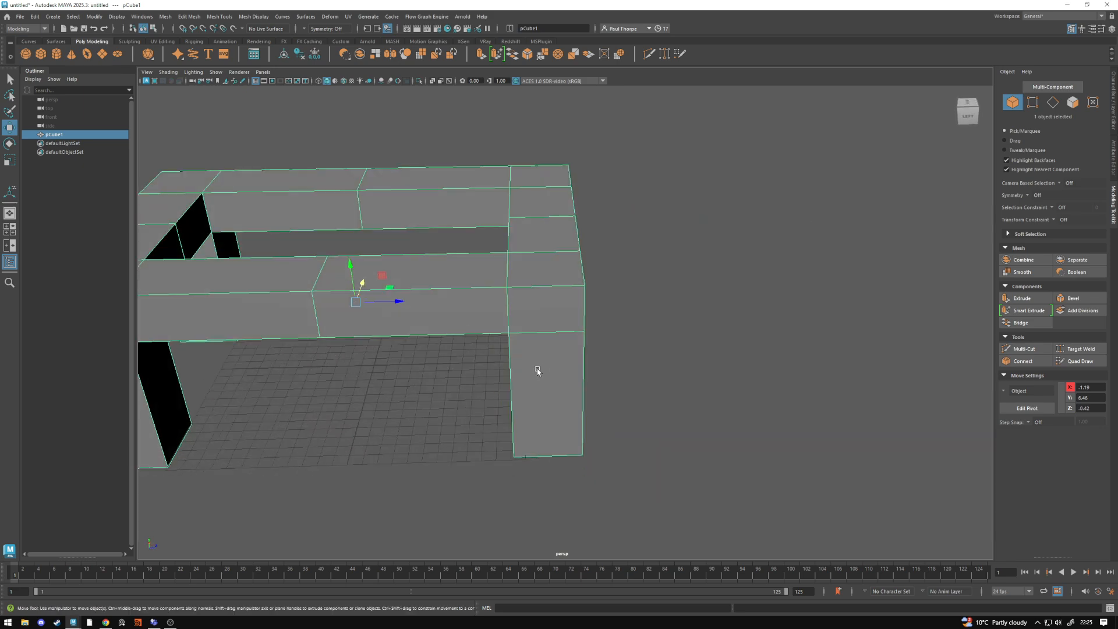
{"action": "middle_click_drag", "start_coordinate": [537, 371], "coordinate": [603, 350], "text": "alt"}
{"action": "left_click_drag", "start_coordinate": [604, 350], "coordinate": [609, 349], "text": "alt"}
{"action": "right_click_drag", "start_coordinate": [609, 349], "coordinate": [426, 364], "text": "alt"}
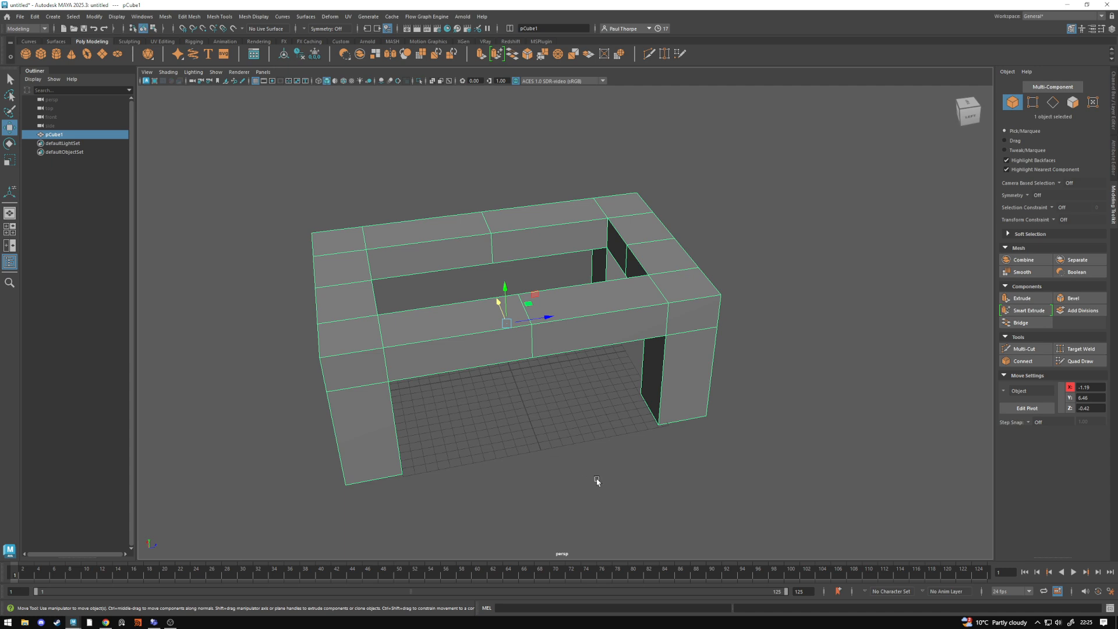
{"action": "left_click", "coordinate": [597, 481]}
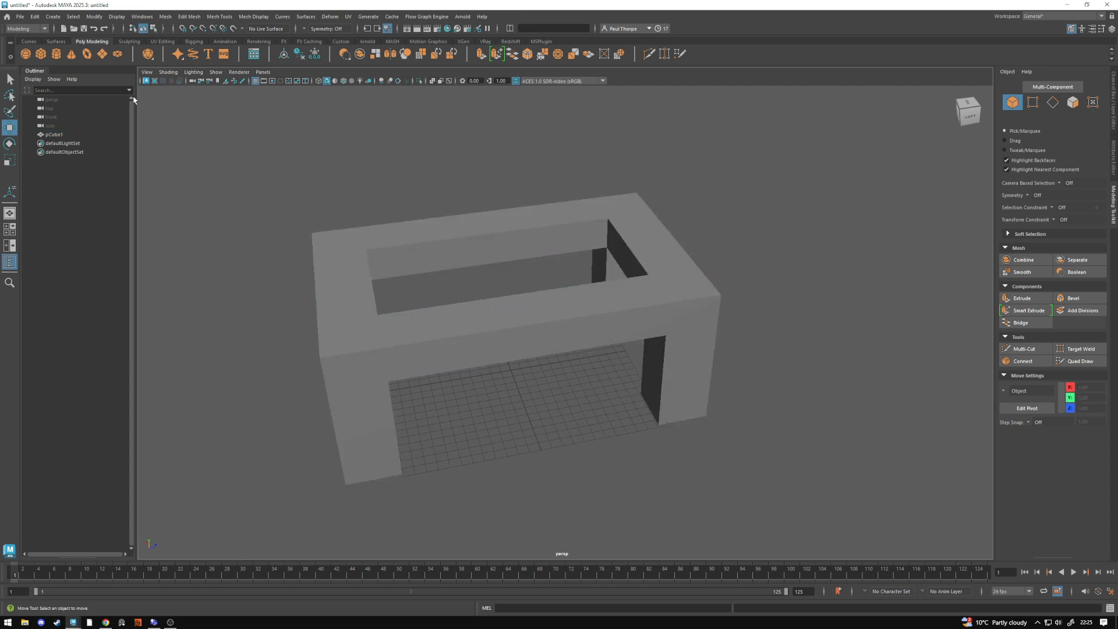
- Create a polygon cube and raise it to the top of the table frame, at about Y 13.4
{"action": "left_click", "coordinate": [39, 54]}
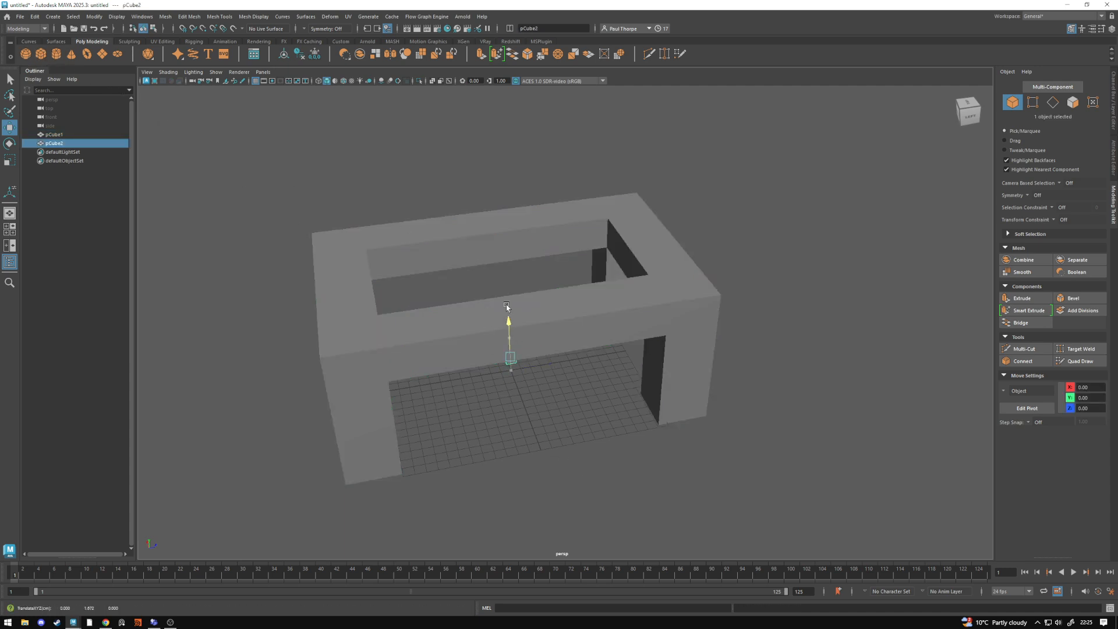
{"action": "left_click_drag", "start_coordinate": [506, 305], "coordinate": [499, 206]}
- Scale the cube to about 24.67 in X and Z, and stretch it along Z until it overhangs the frame's ends
{"action": "key", "text": "r"}
{"action": "left_click_drag", "start_coordinate": [526, 246], "coordinate": [993, 143], "text": "alt"}
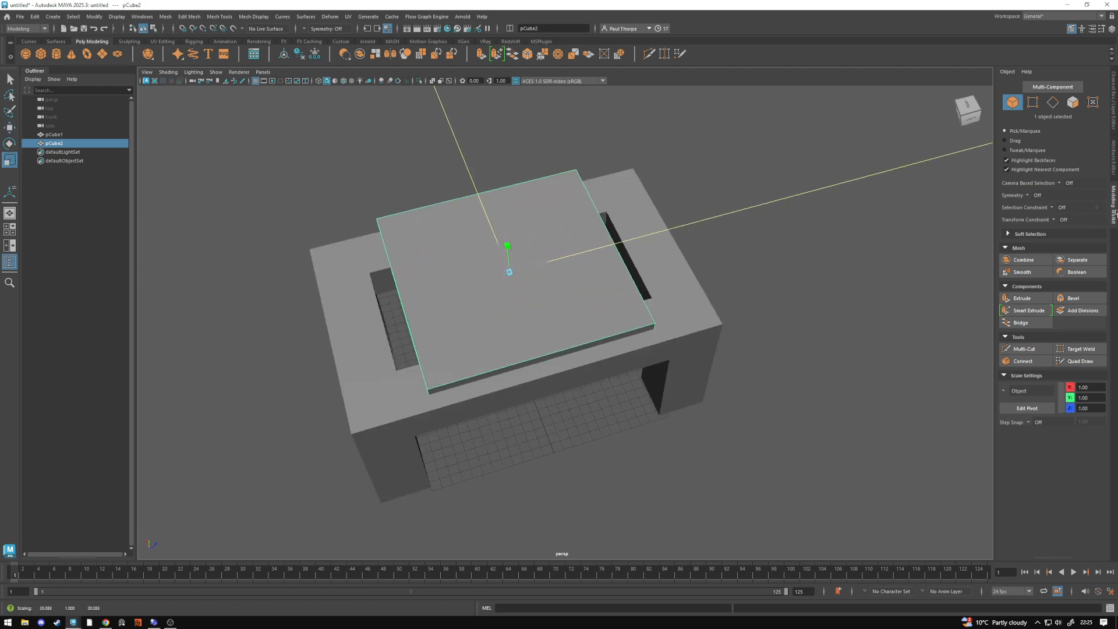
{"action": "left_click_drag", "start_coordinate": [1116, 214], "coordinate": [1117, 213]}
{"action": "left_click_drag", "start_coordinate": [550, 264], "coordinate": [629, 273], "text": "alt"}
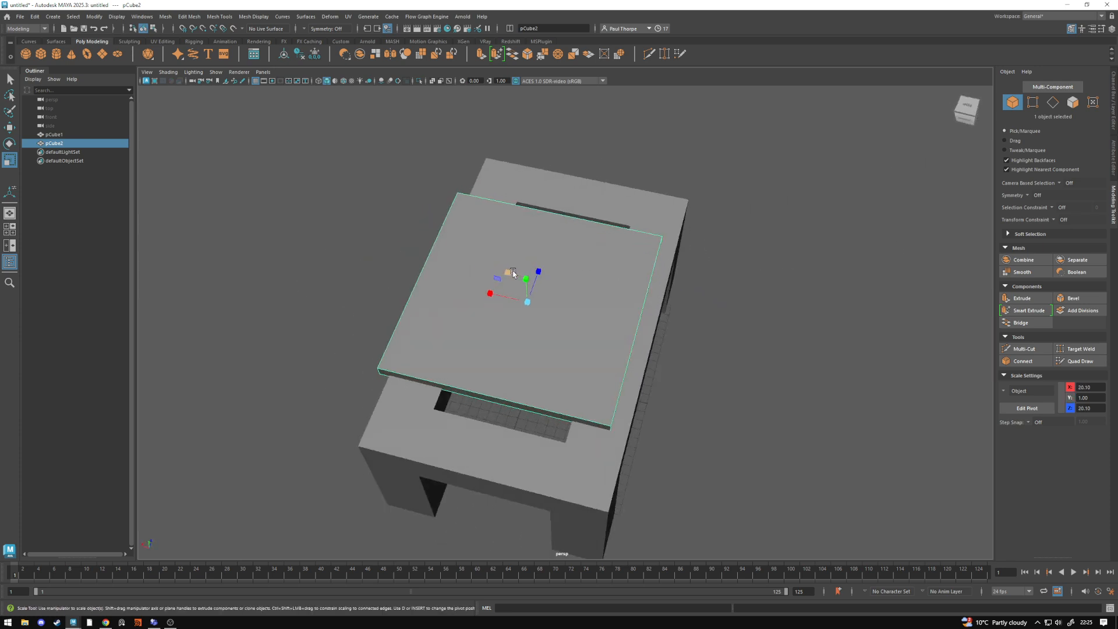
{"action": "mouse_move", "coordinate": [513, 274]}
{"action": "left_mouse_down"}
{"action": "mouse_move", "coordinate": [503, 260]}
{"action": "mouse_move", "coordinate": [507, 272]}
{"action": "left_mouse_up"}
{"action": "left_click_drag", "start_coordinate": [527, 333], "coordinate": [473, 325], "text": "alt"}
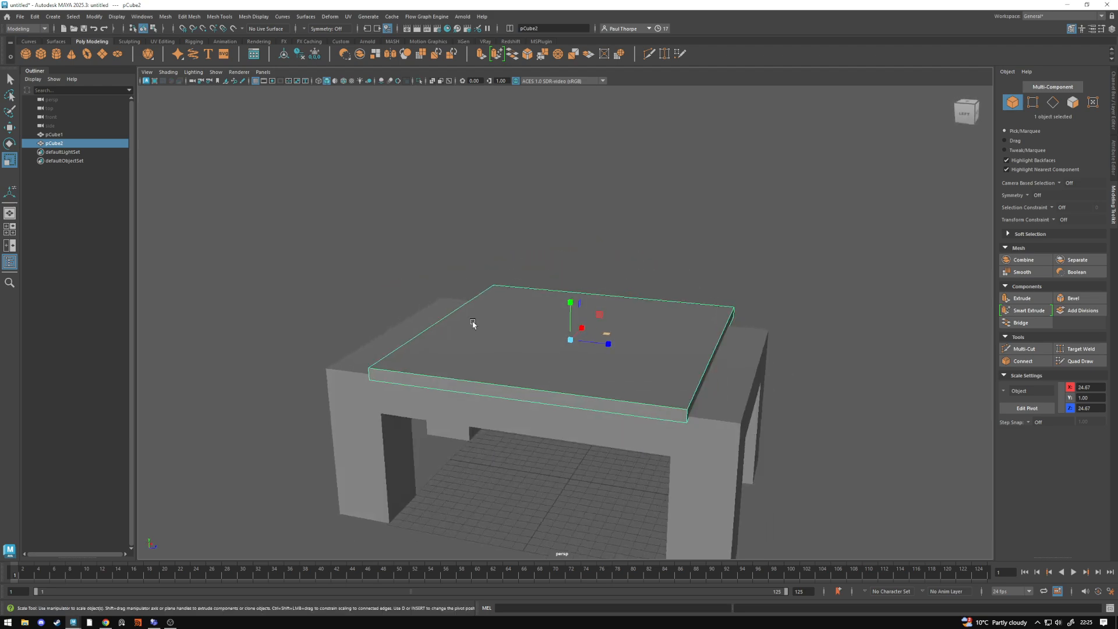
{"action": "left_click_drag", "start_coordinate": [619, 346], "coordinate": [644, 332]}
- Adjust the tabletop's position along Z so it sits centered over the frame, at about Z 0
{"action": "key", "text": "w"}
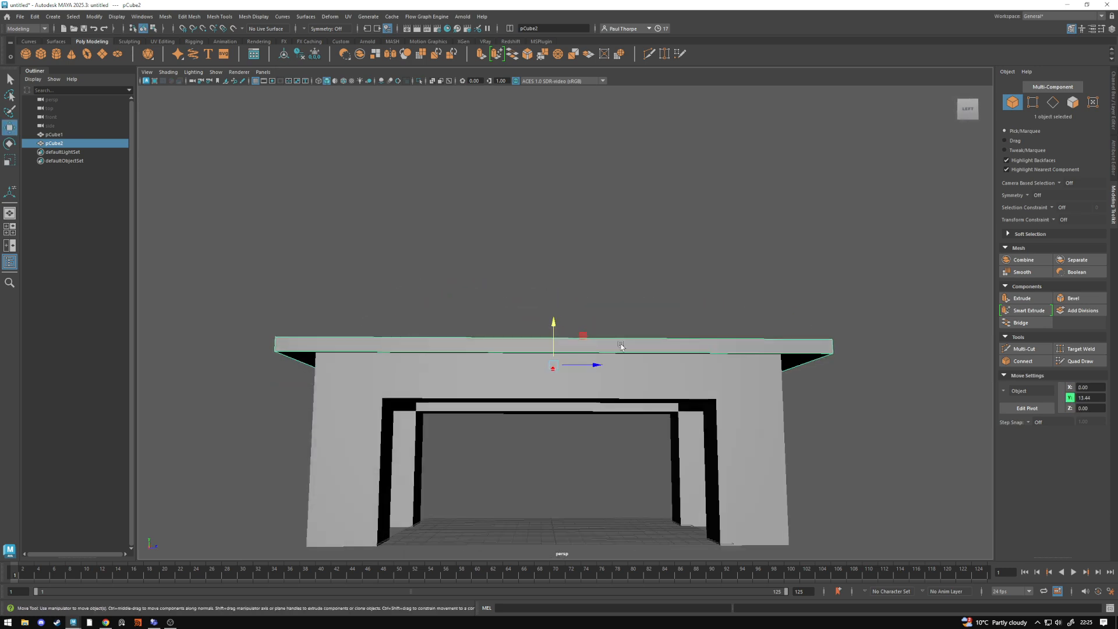
{"action": "left_click_drag", "start_coordinate": [597, 366], "coordinate": [598, 366]}
{"action": "left_click_drag", "start_coordinate": [599, 367], "coordinate": [658, 386], "text": "alt"}
- Select the four-legged frame together with the tabletop and group them
{"action": "left_click", "coordinate": [618, 456]}
{"action": "left_click_drag", "start_coordinate": [604, 457], "coordinate": [576, 283], "text": "alt"}
{"action": "left_click", "coordinate": [624, 381]}
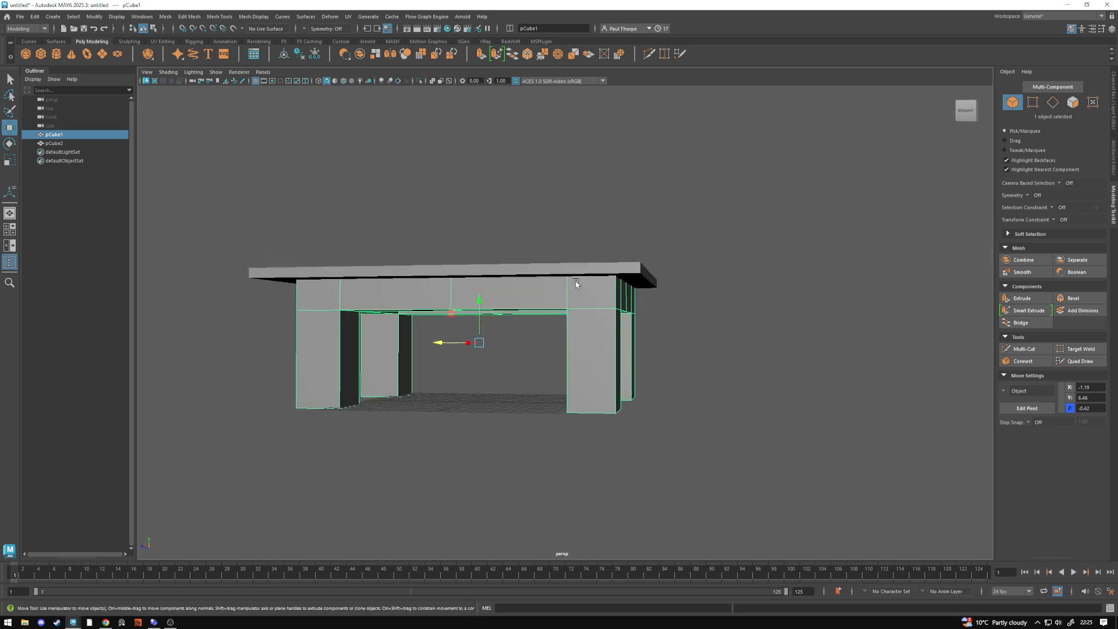
{"action": "left_click", "coordinate": [580, 268], "text": "shift"}
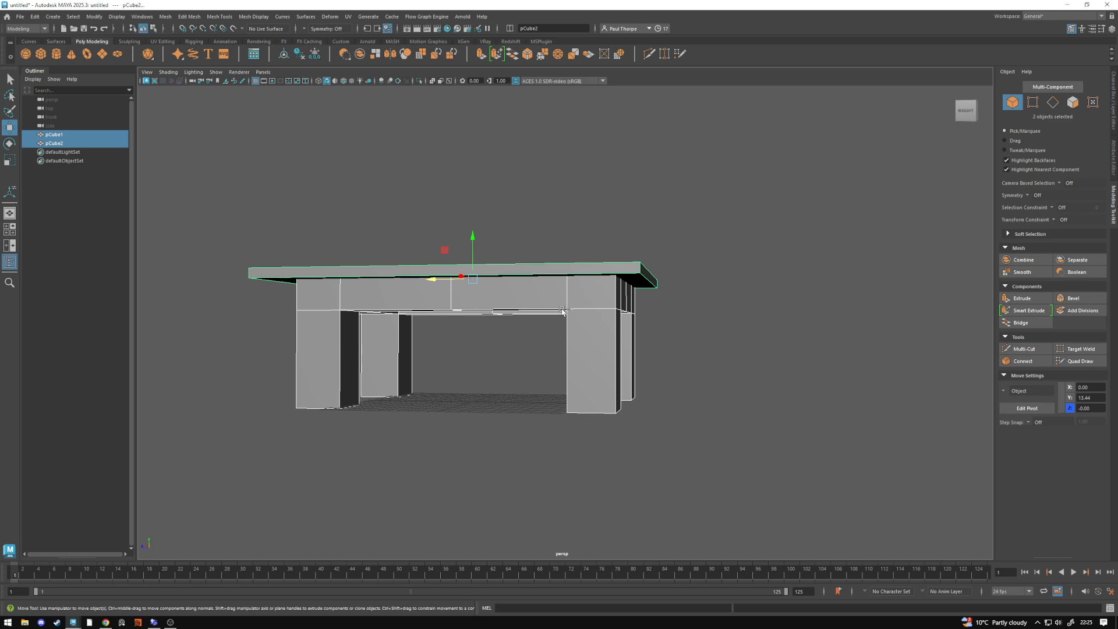
{"action": "key", "text": "ctrl+g"}
- Rename the new group as Table and deselect it
{"action": "double_click", "coordinate": [57, 135]}
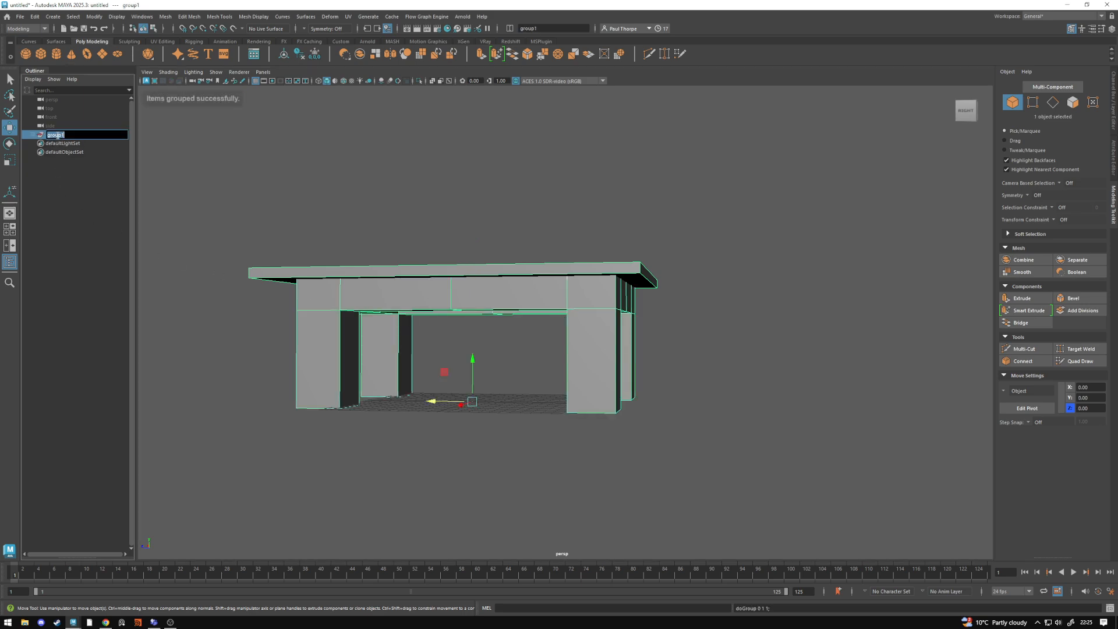
{"action": "type", "text": "Table"}
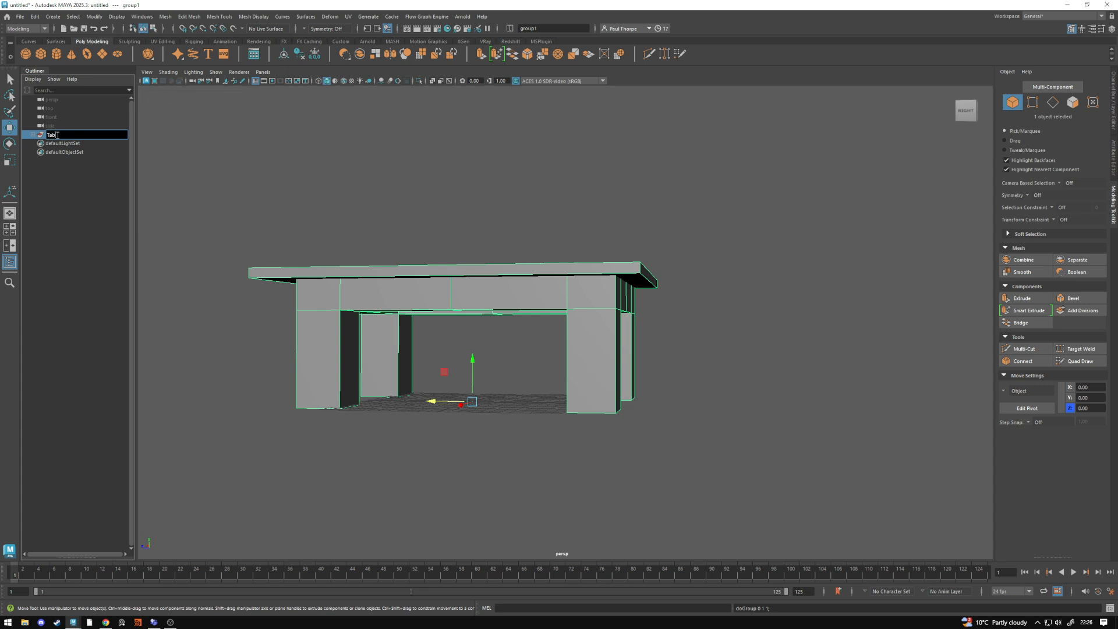
{"action": "key", "text": "Return"}
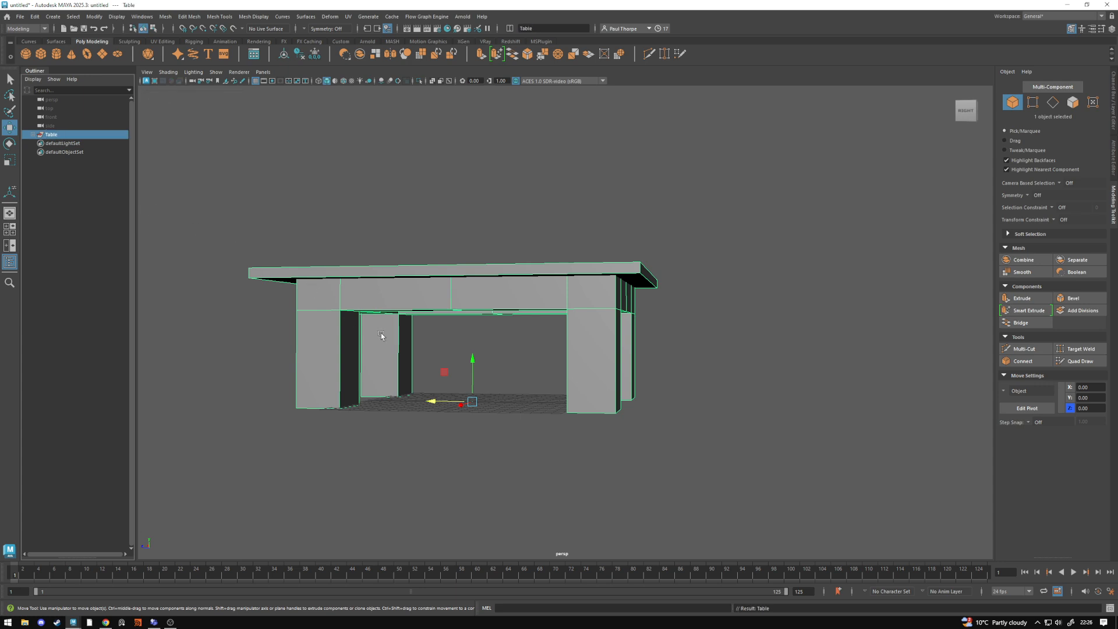
{"action": "left_click", "coordinate": [536, 350]}
{"action": "left_click_drag", "start_coordinate": [537, 349], "coordinate": [559, 363], "text": "alt"}
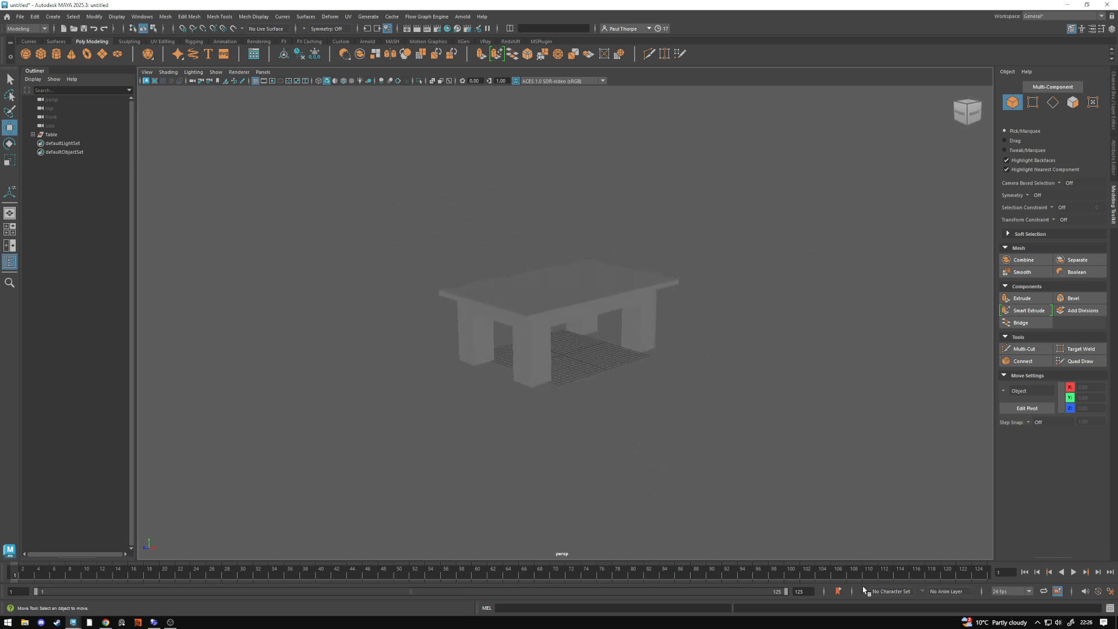